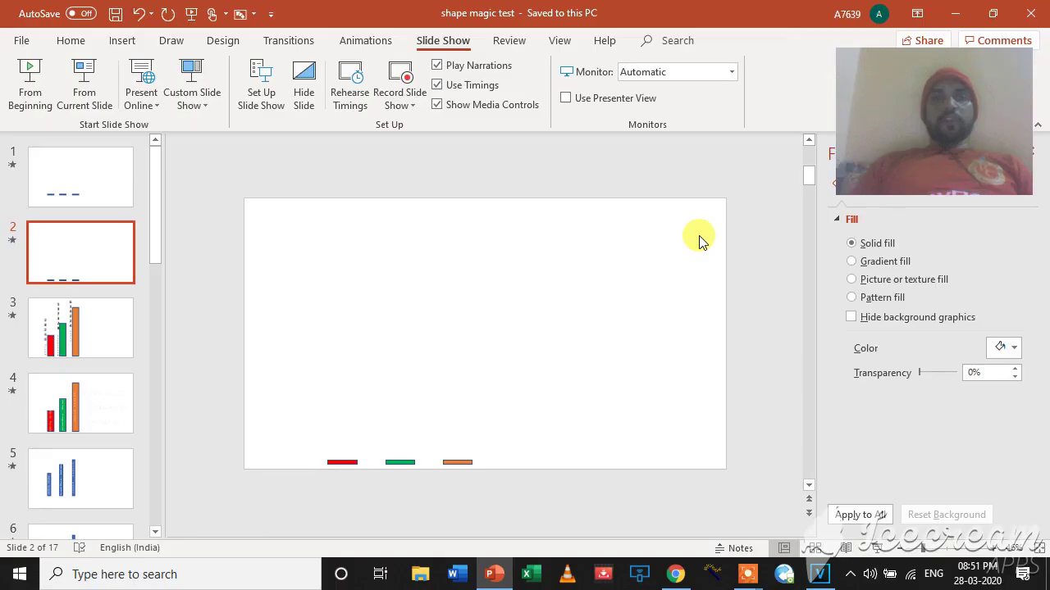
Inspect the three blue dashes on slide 1.
left_click(88, 172)
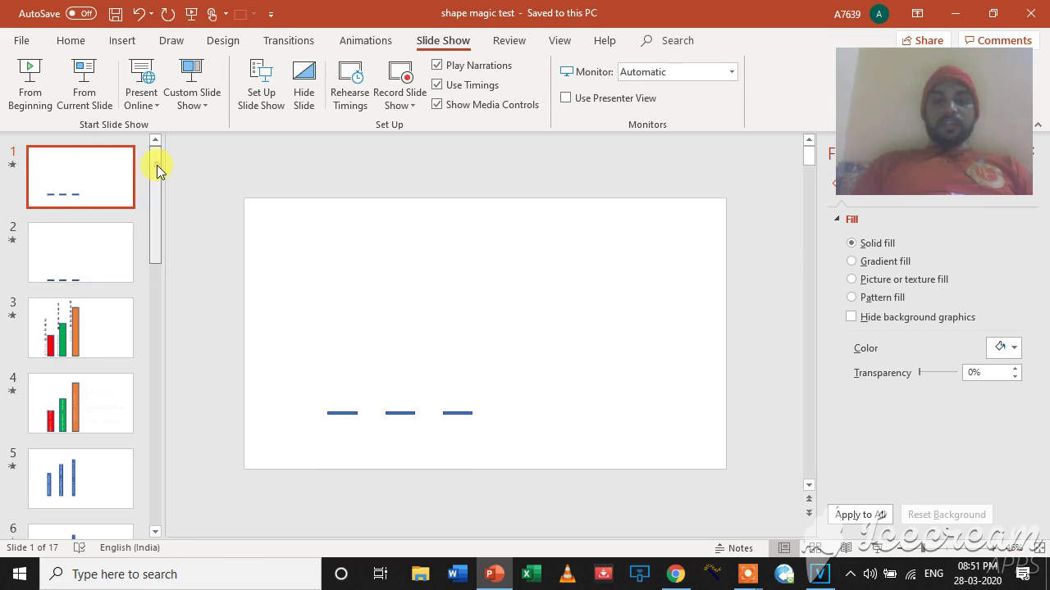
mouse_move(157, 165)
left_mouse_down()
mouse_move(153, 437)
mouse_move(160, 154)
left_mouse_up()
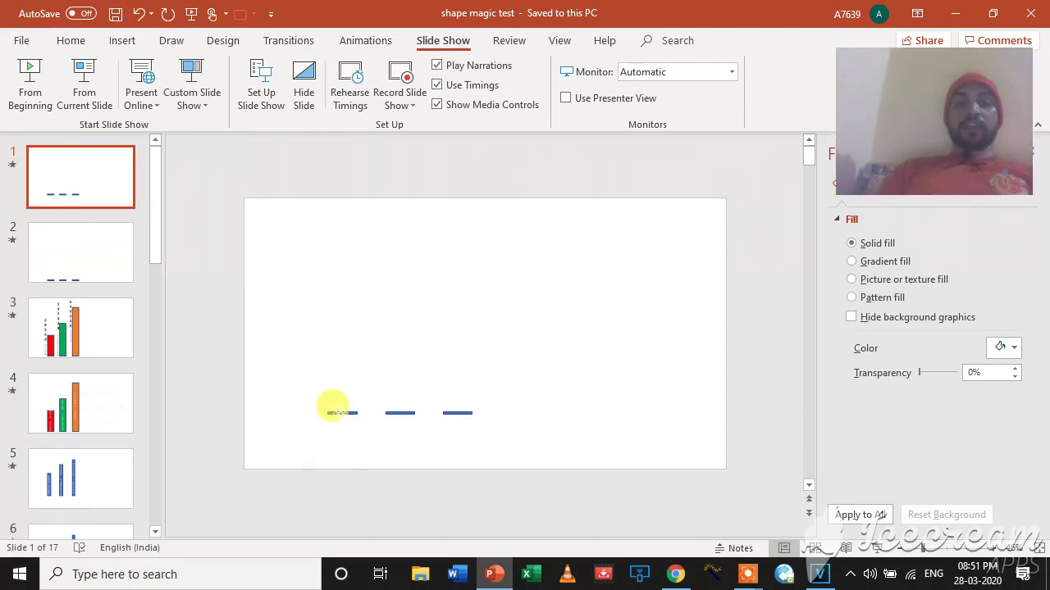
left_click(335, 412)
left_click(399, 413)
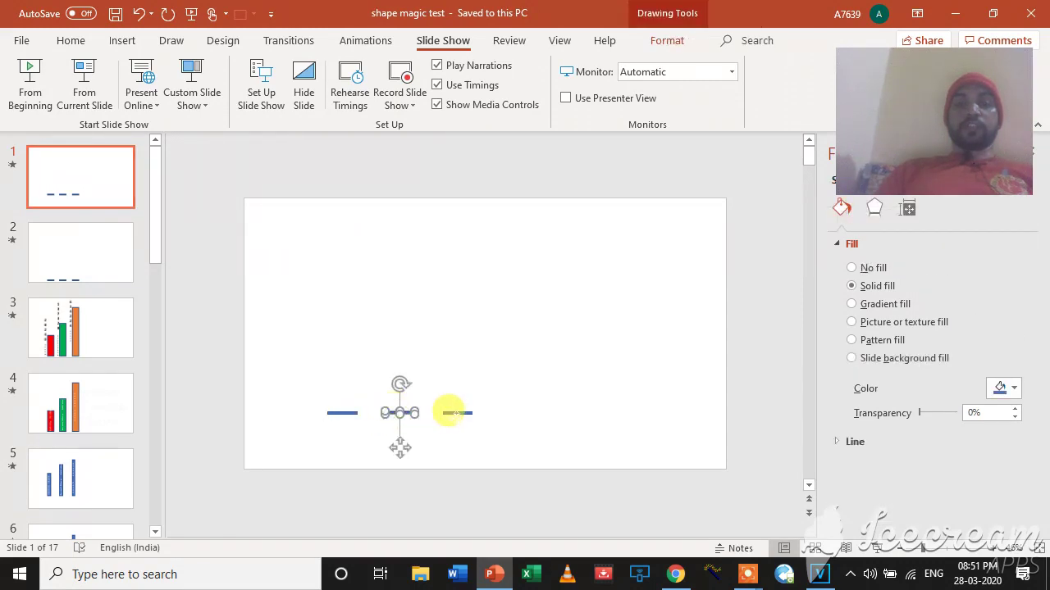
left_click(452, 412)
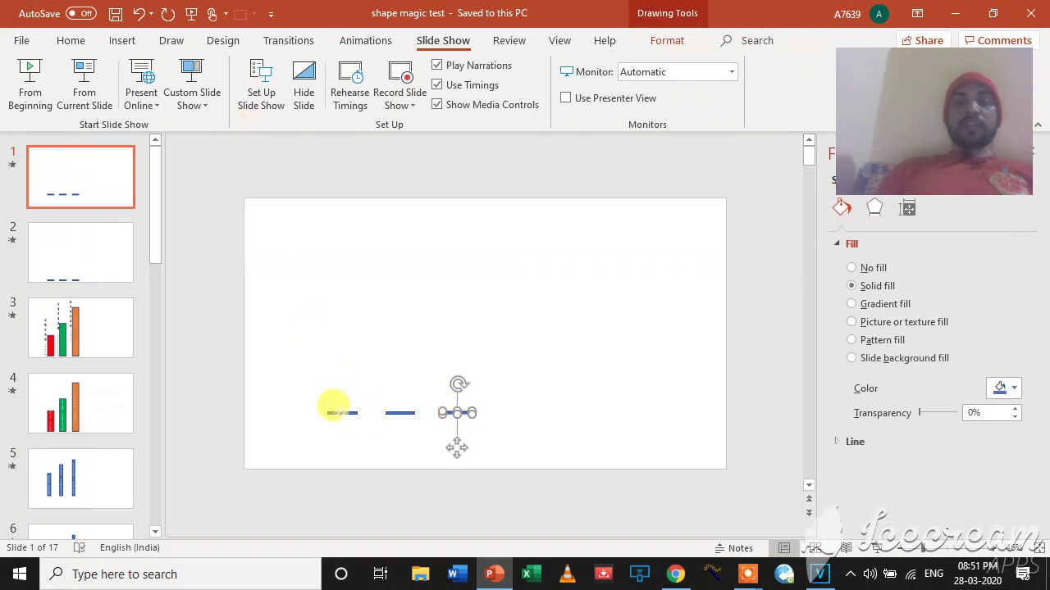
Compare slides 1 and 2, settling on slide 2 with its transition choices showing.
left_click(93, 257)
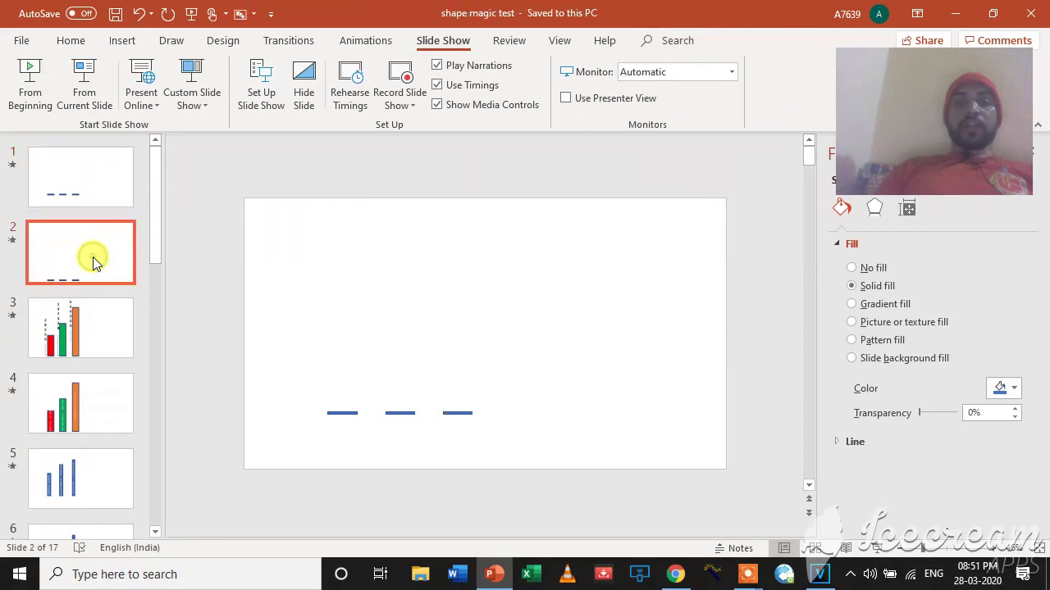
left_click(90, 168)
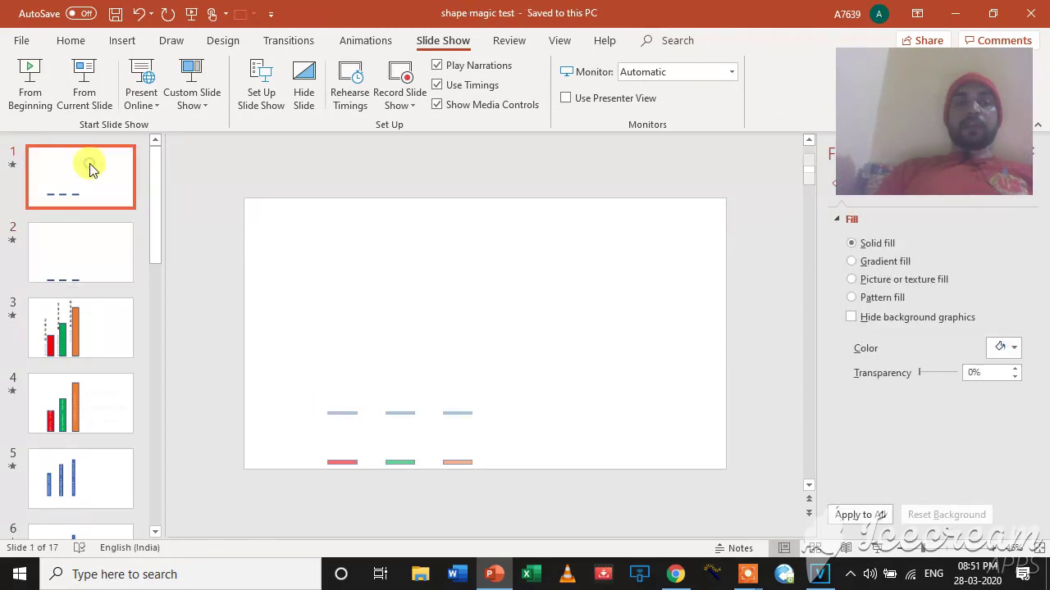
right_click(91, 168)
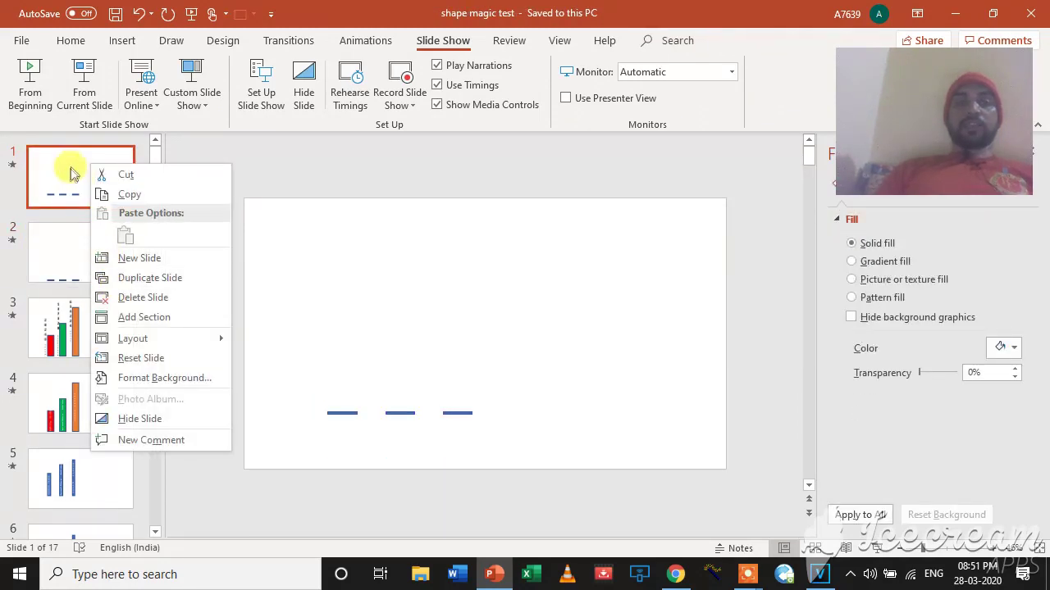
left_click(71, 264)
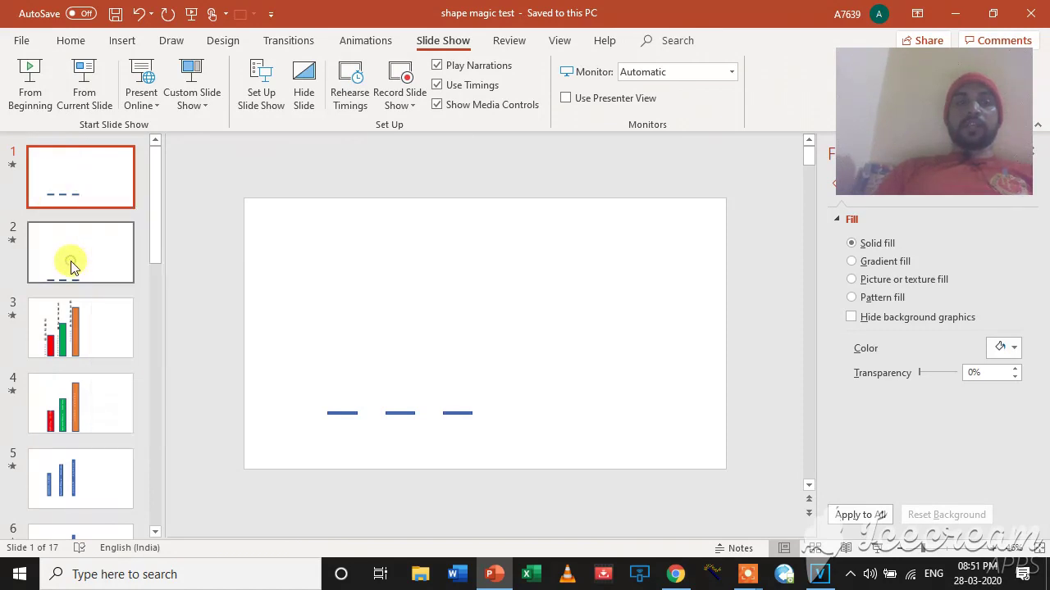
left_click(69, 266)
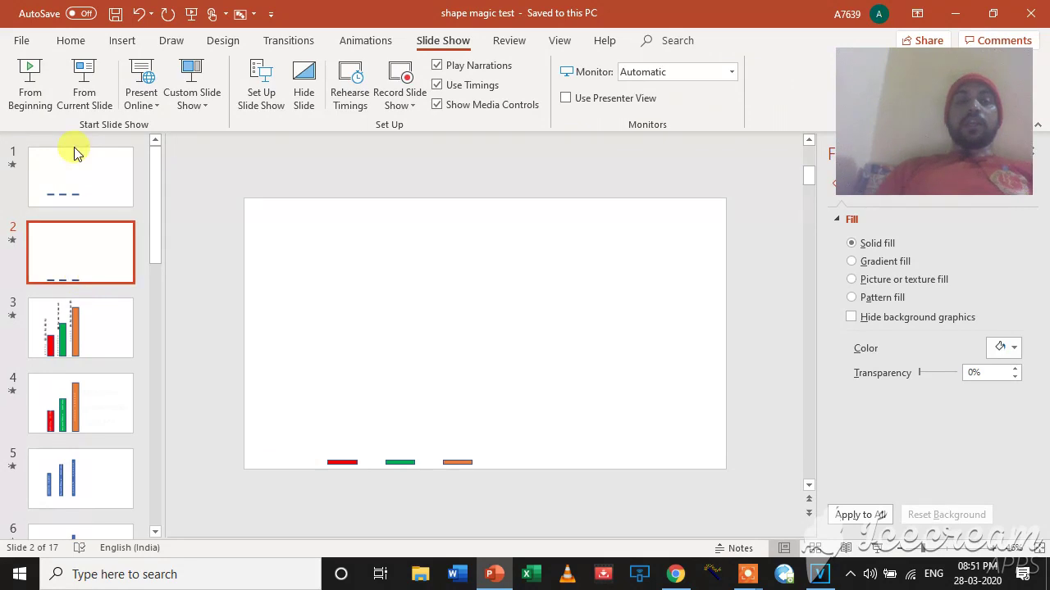
left_click(74, 173)
left_click(77, 251)
left_click(283, 43)
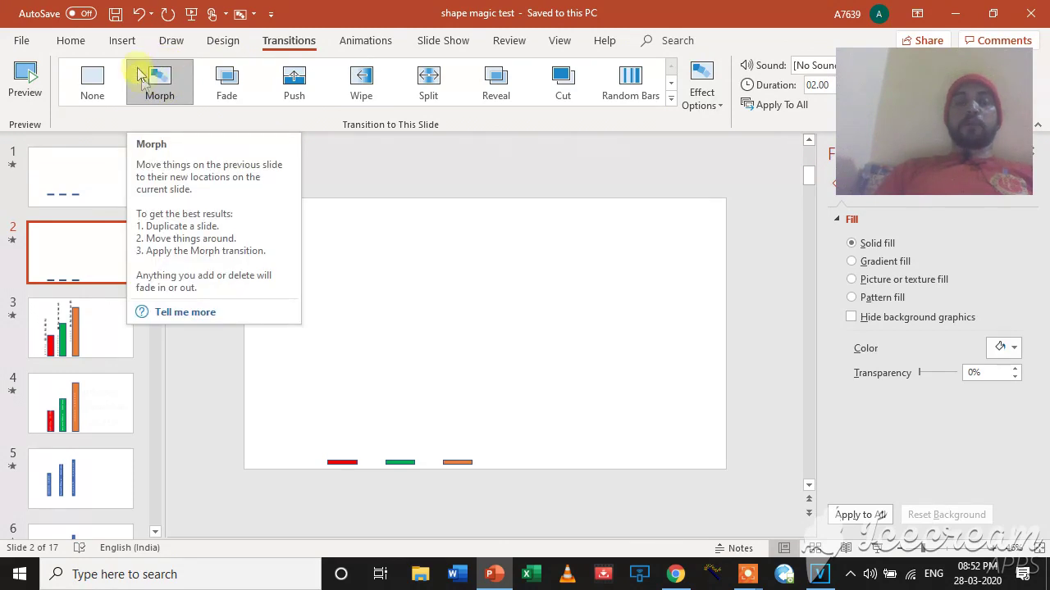
Apply the Morph transition to slide 2 and compare it against slide 1.
left_click(152, 67)
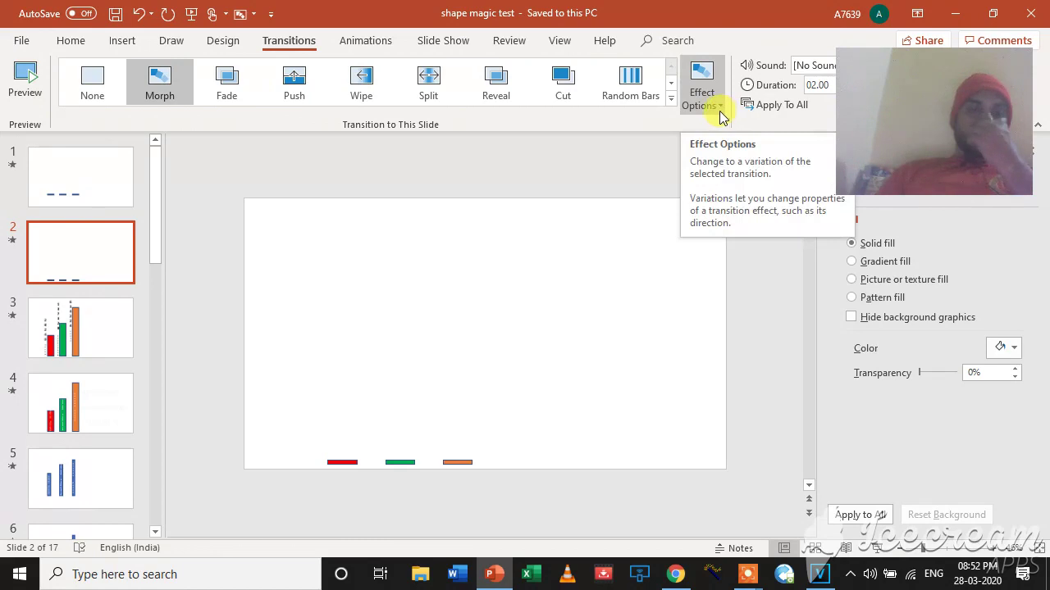
left_click(87, 180)
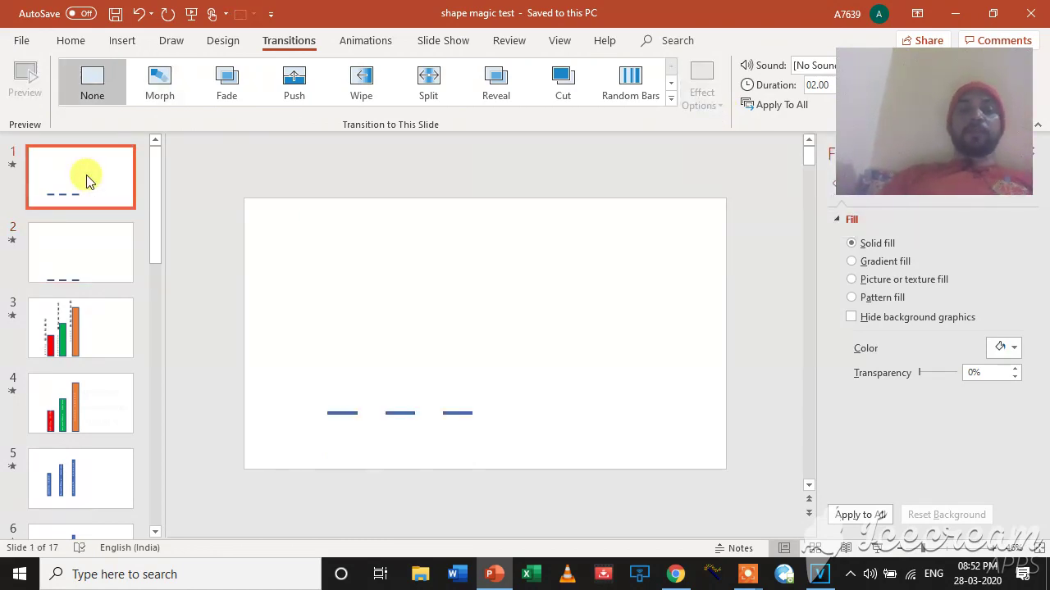
left_click(81, 274)
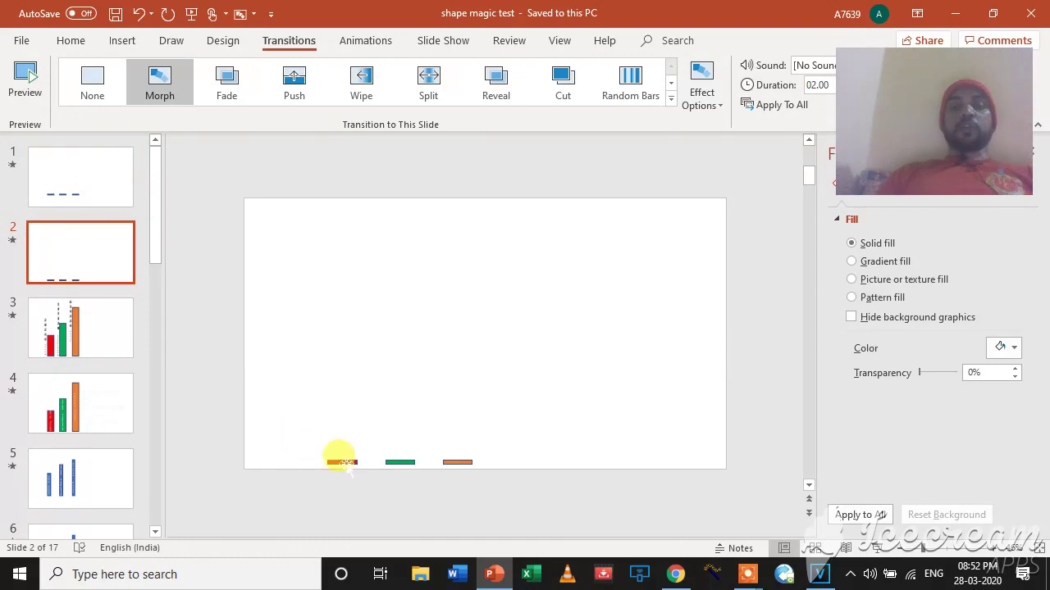
left_click(343, 463)
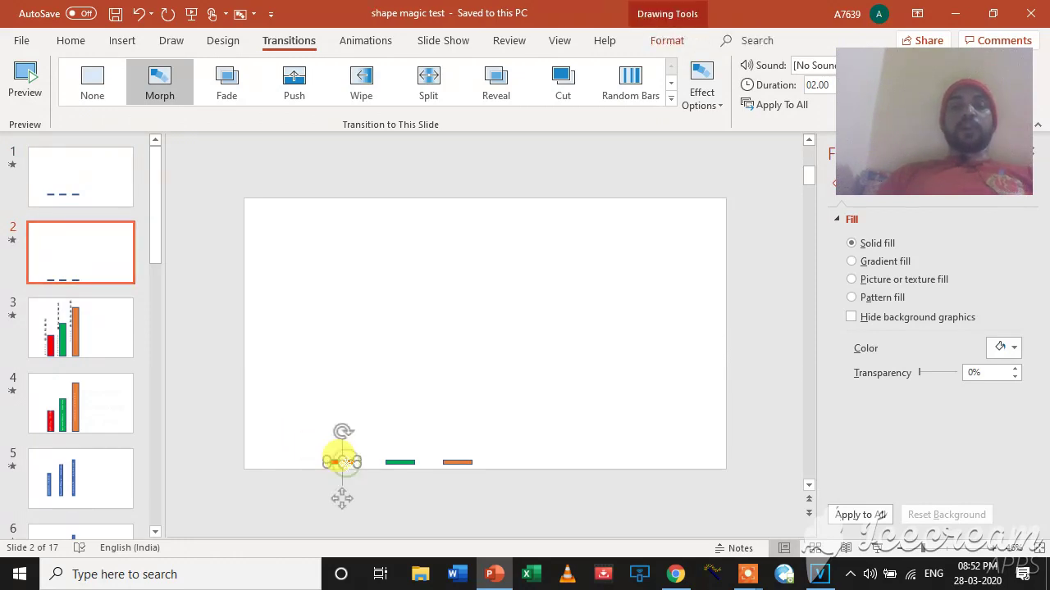
Inspect slide 3's DEATHS, RECOVERED and CASES bars, then return to slide 1.
left_click(61, 336)
left_click(347, 420)
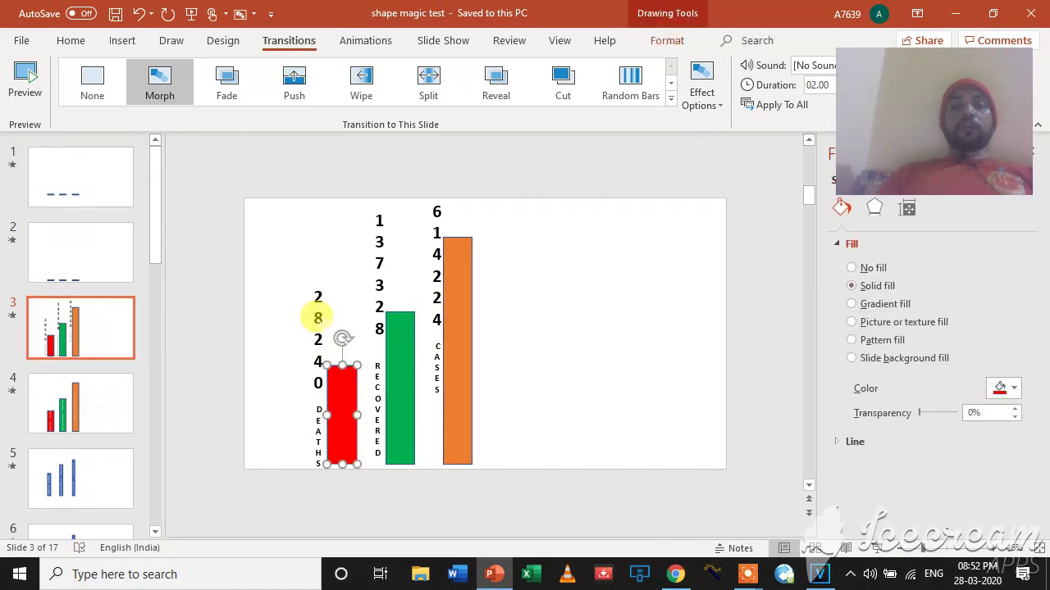
left_click(319, 316)
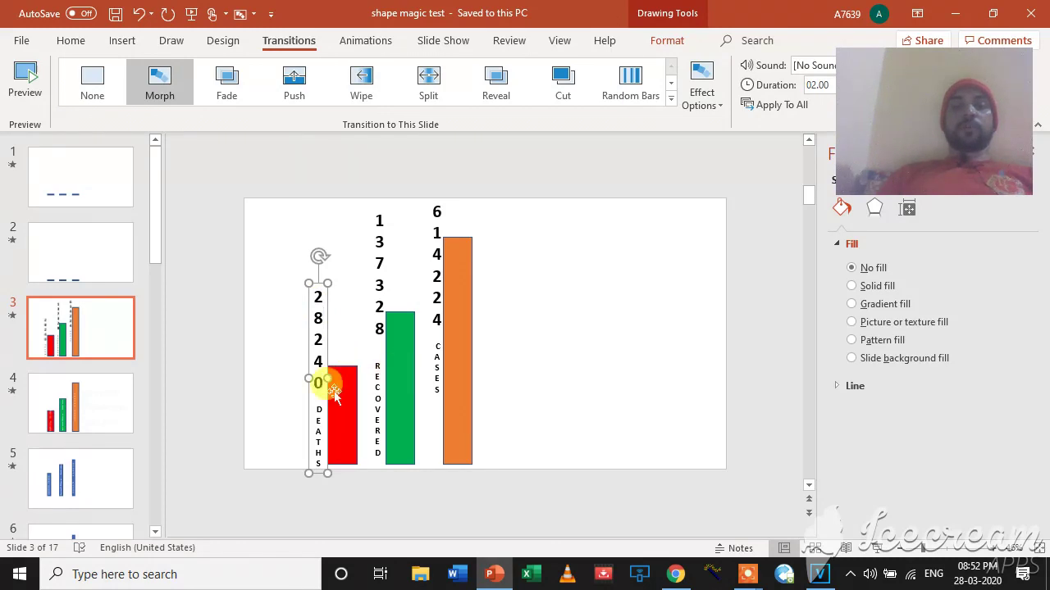
left_click(66, 272)
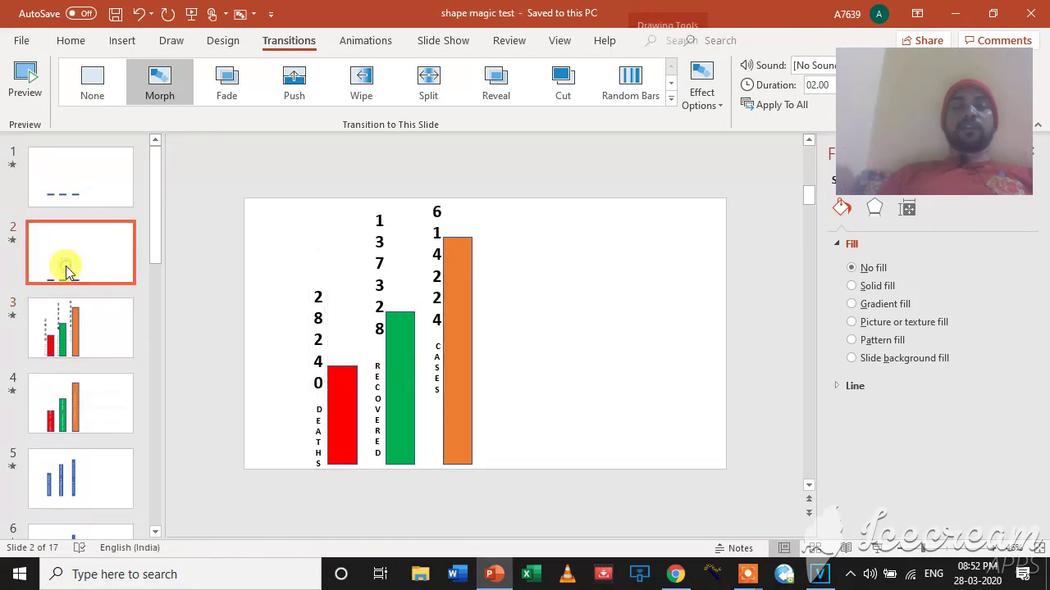
left_click(95, 353)
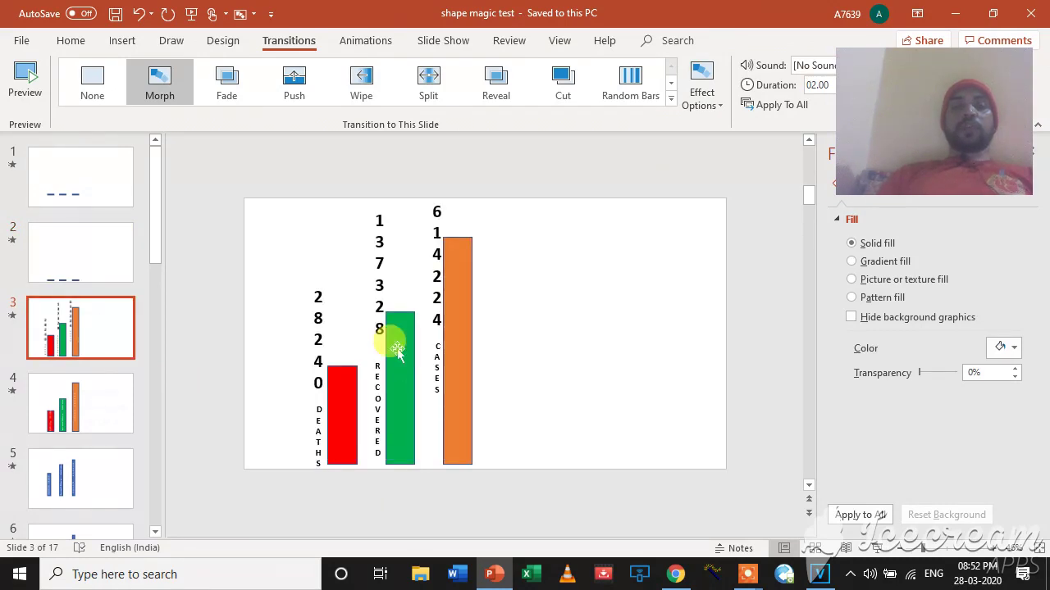
left_click(397, 351)
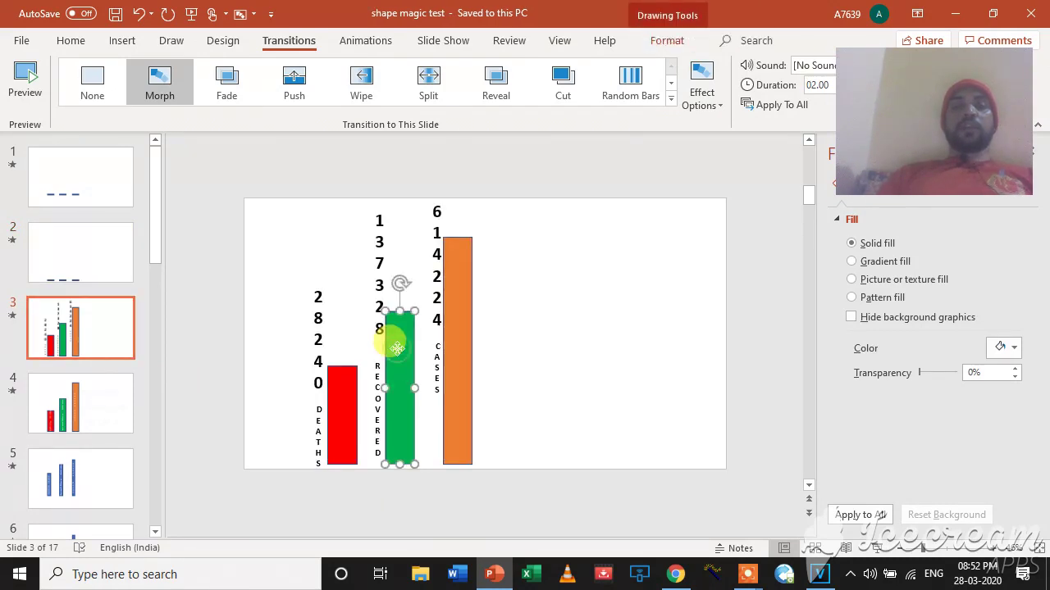
left_click(461, 302)
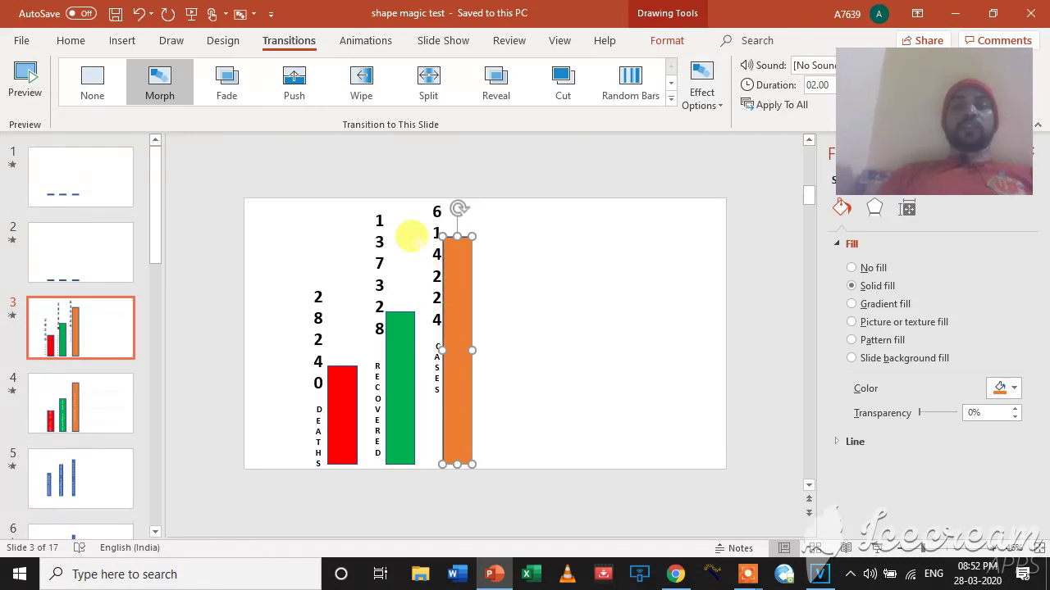
left_click(85, 336)
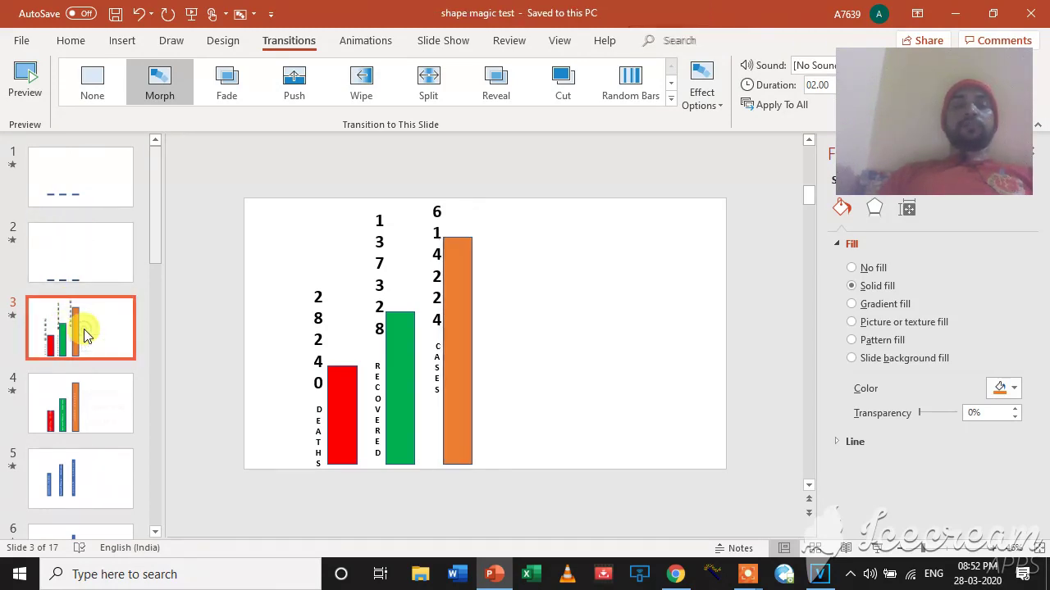
left_click(79, 189)
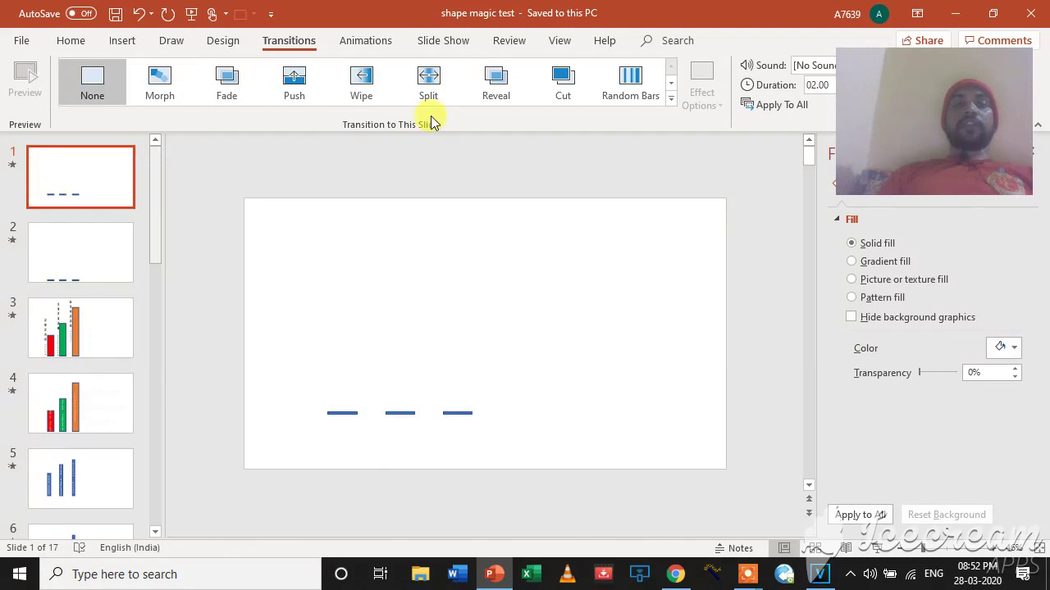
left_click(447, 43)
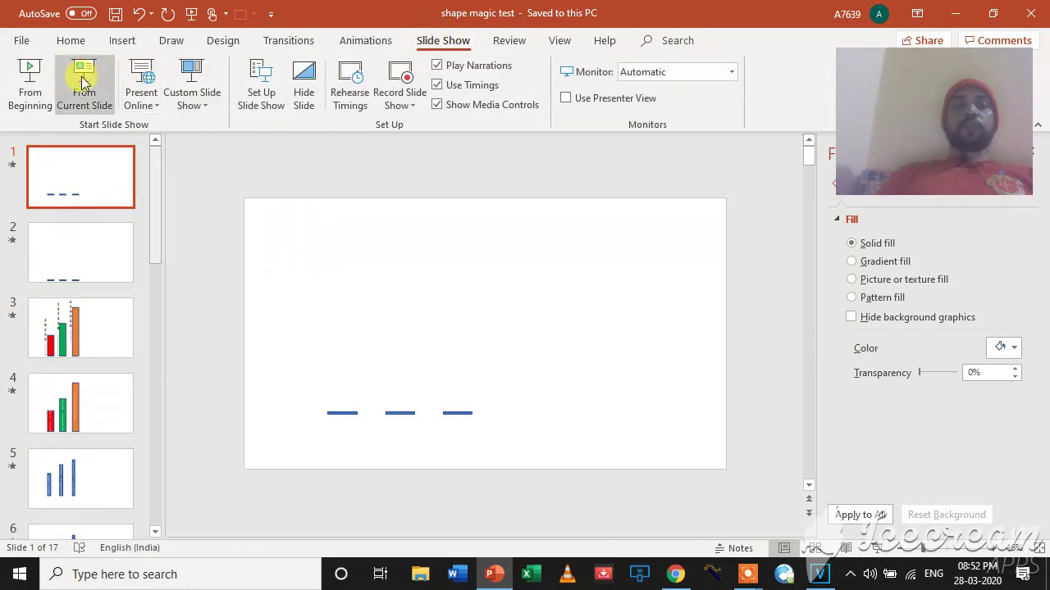
Play the slide show from slide 1 to watch the bars morph into the chart, then end it.
left_click(81, 76)
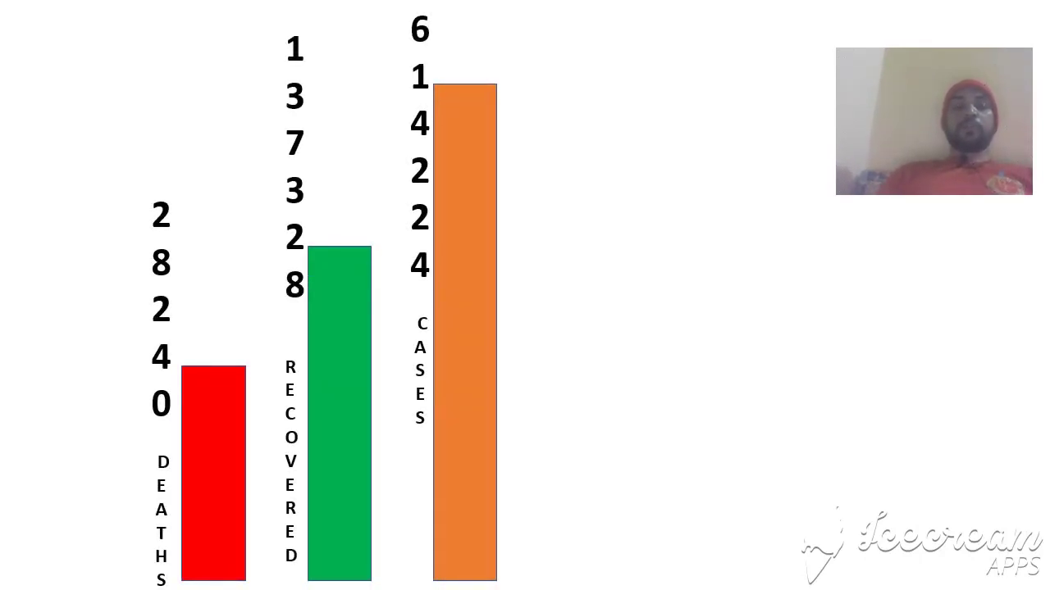
key("Escape")
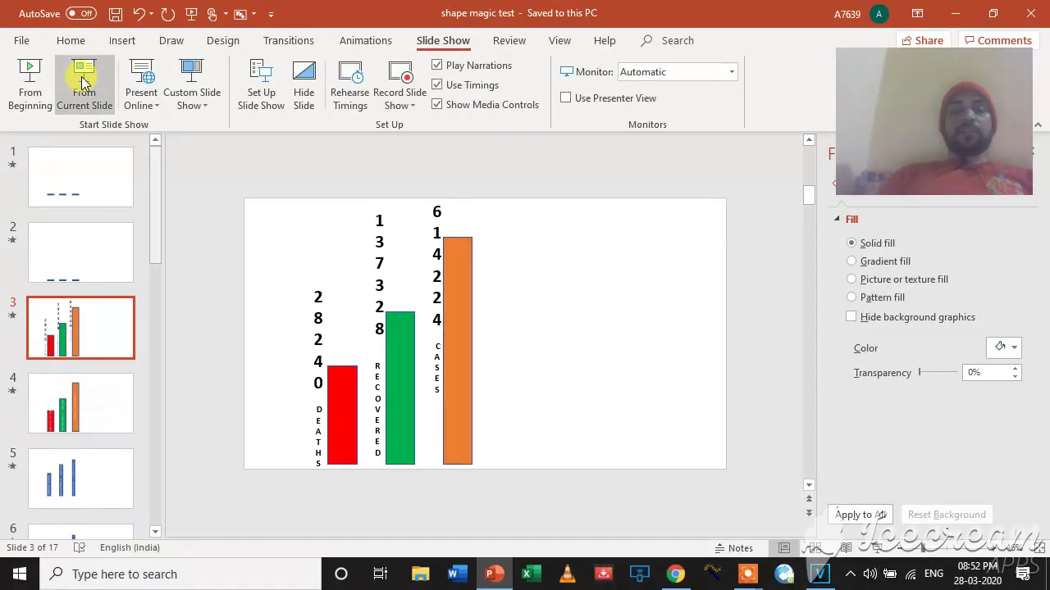
Inspect slide 4's red, green and orange bars and date title, then move to slide 5.
left_click_drag(154, 210, 156, 257)
left_click(75, 237)
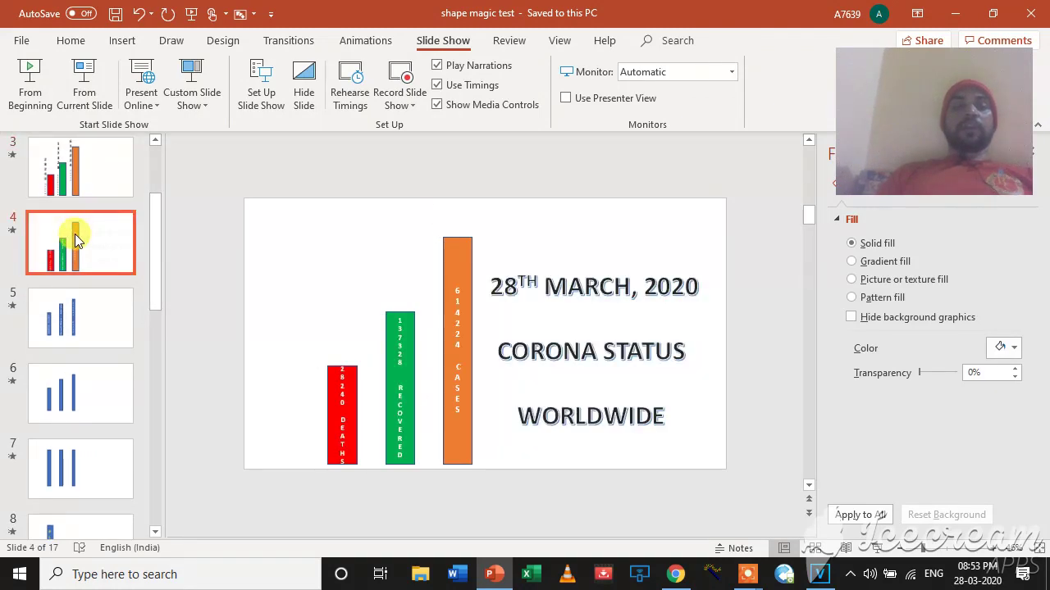
left_click(347, 394)
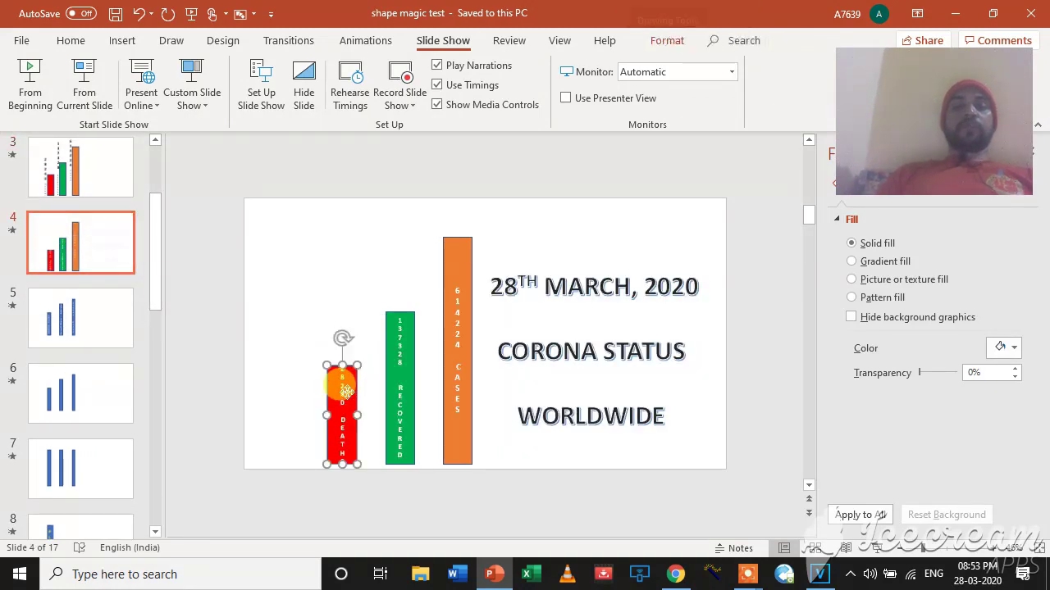
left_click(399, 379)
left_click(460, 363)
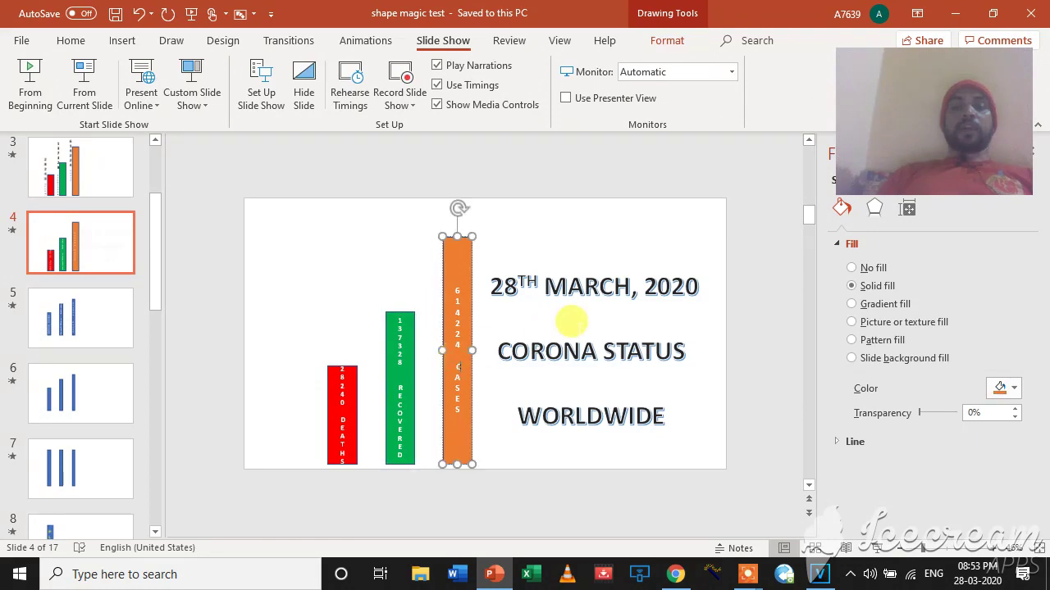
left_click(574, 322)
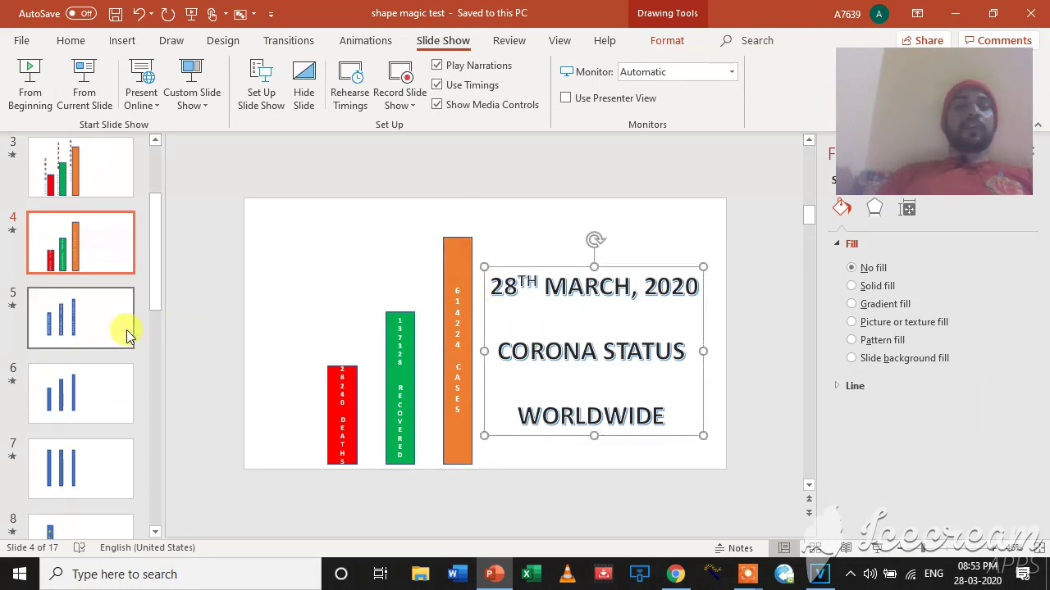
left_click(75, 327)
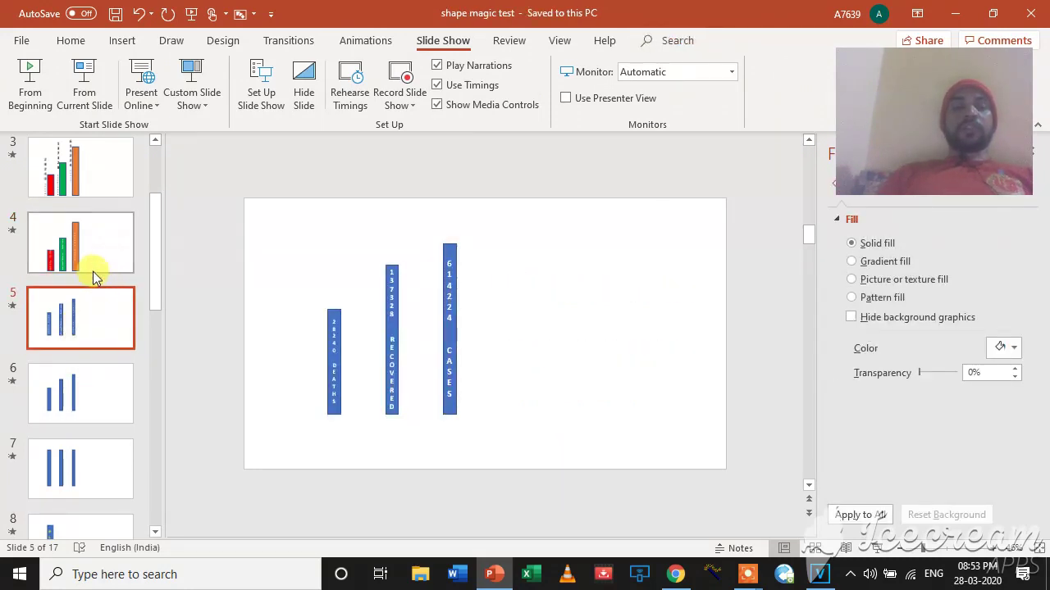
Confirm the Morph transition's effect option is set to Objects.
left_click(310, 43)
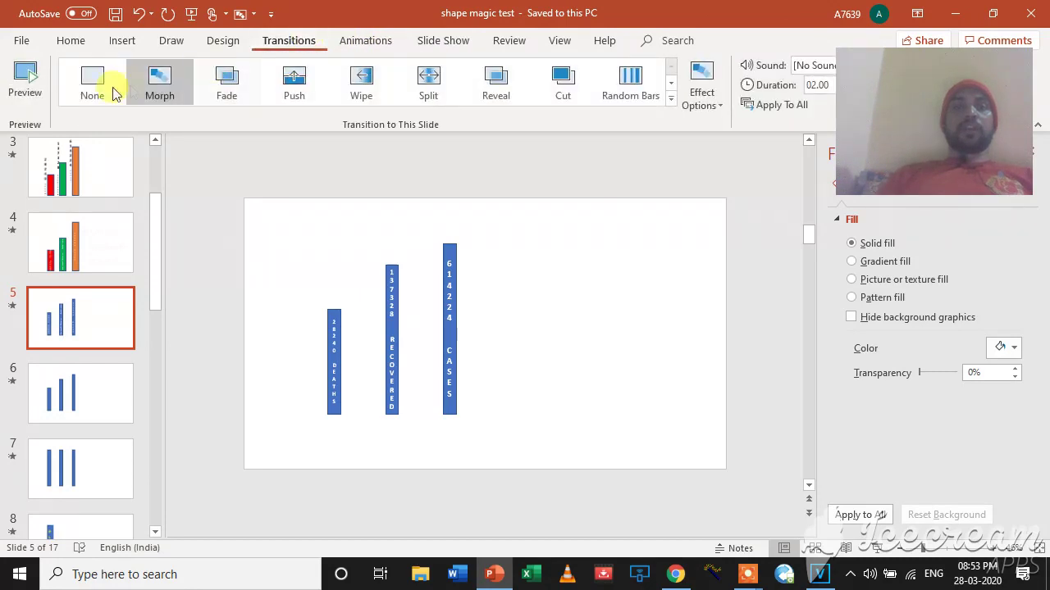
left_click(701, 92)
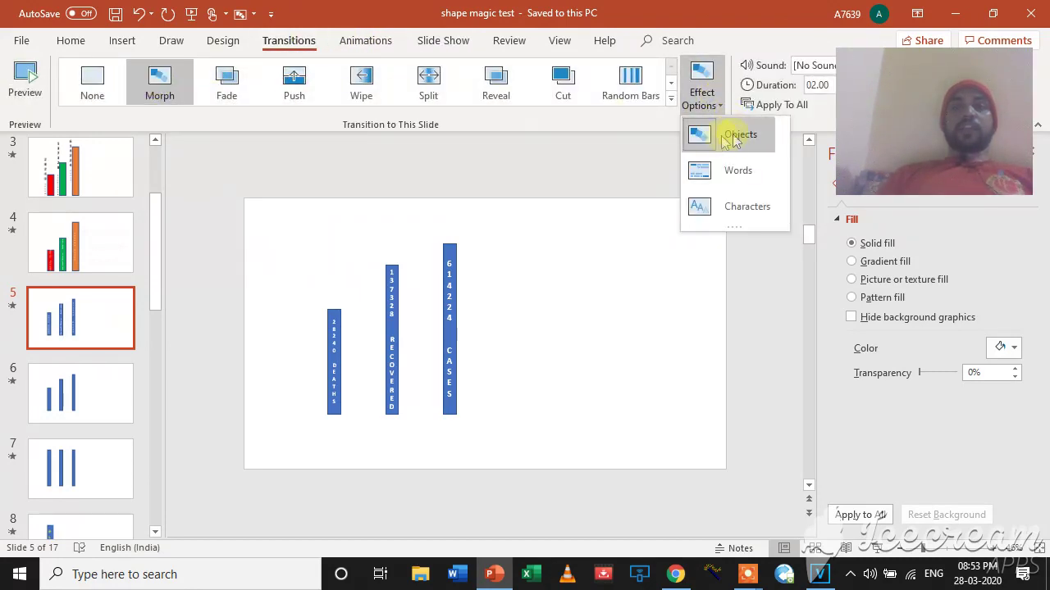
left_click(343, 355)
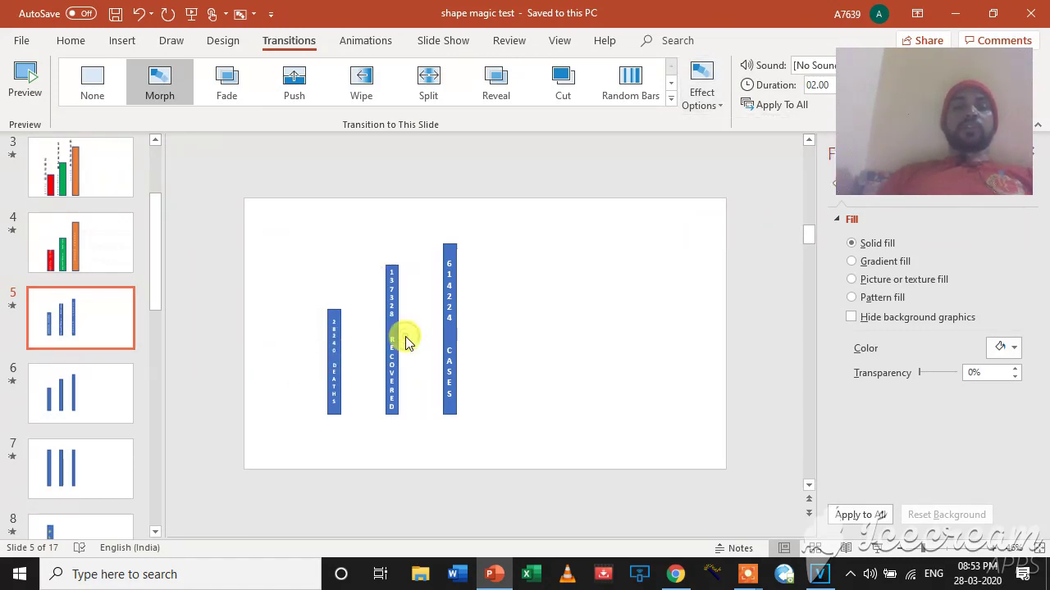
Step through slides 6, 5, 6 and 7 to compare their blue bars.
left_click(78, 395)
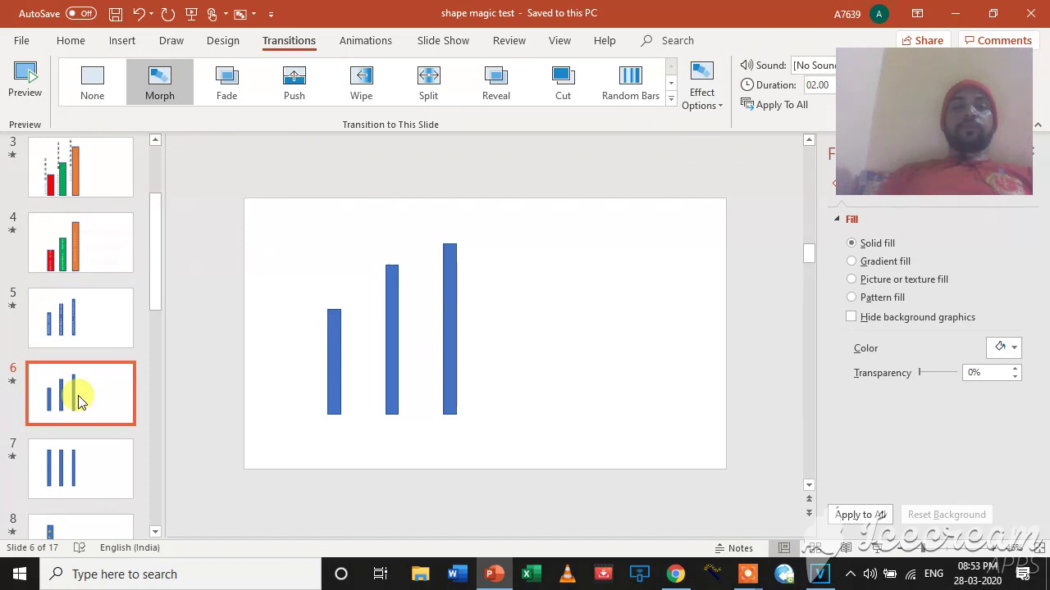
left_click(74, 311)
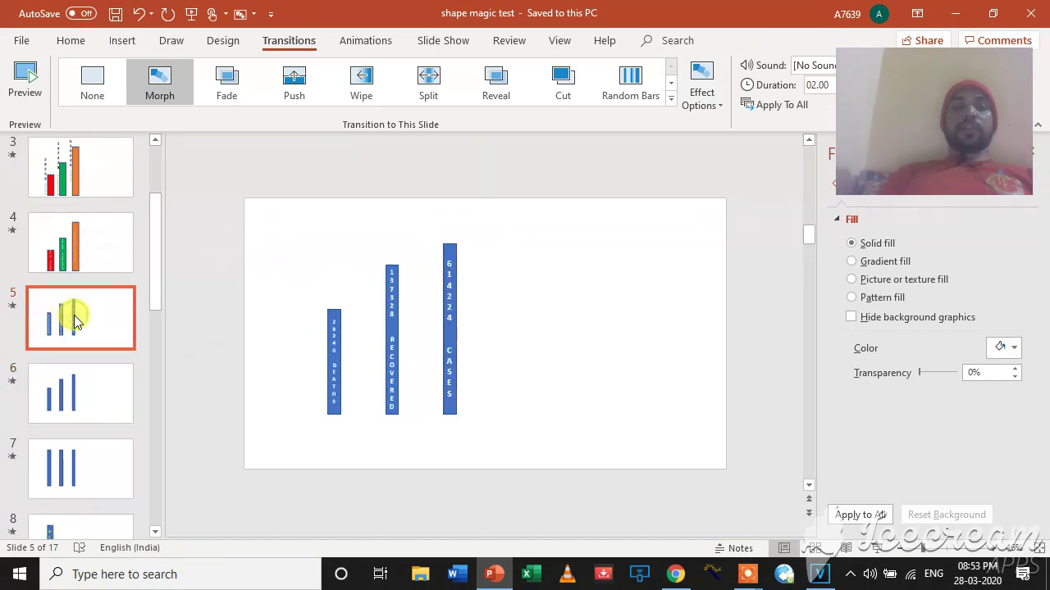
left_click(67, 388)
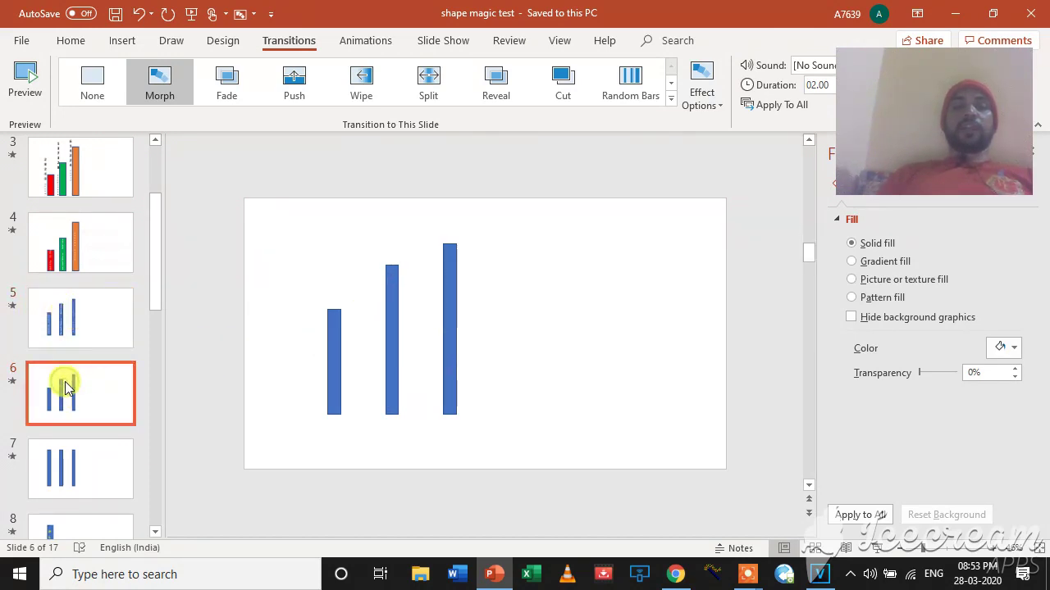
left_click(71, 472)
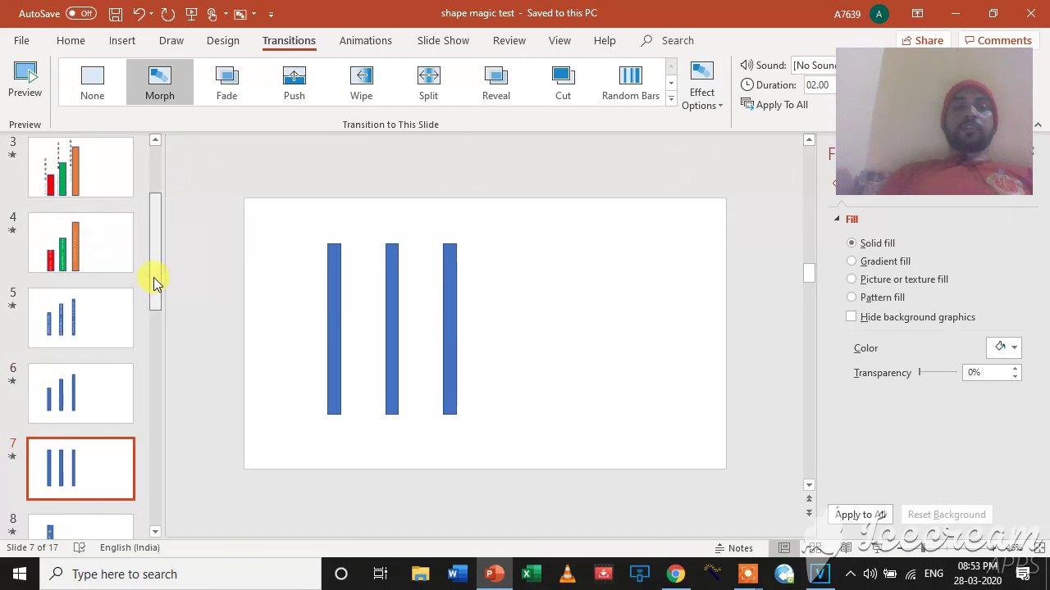
left_click_drag(154, 278, 154, 313)
scroll(151, 314, "down", 1)
Shift slide 8's PLEASE bar to the right.
left_click(70, 265)
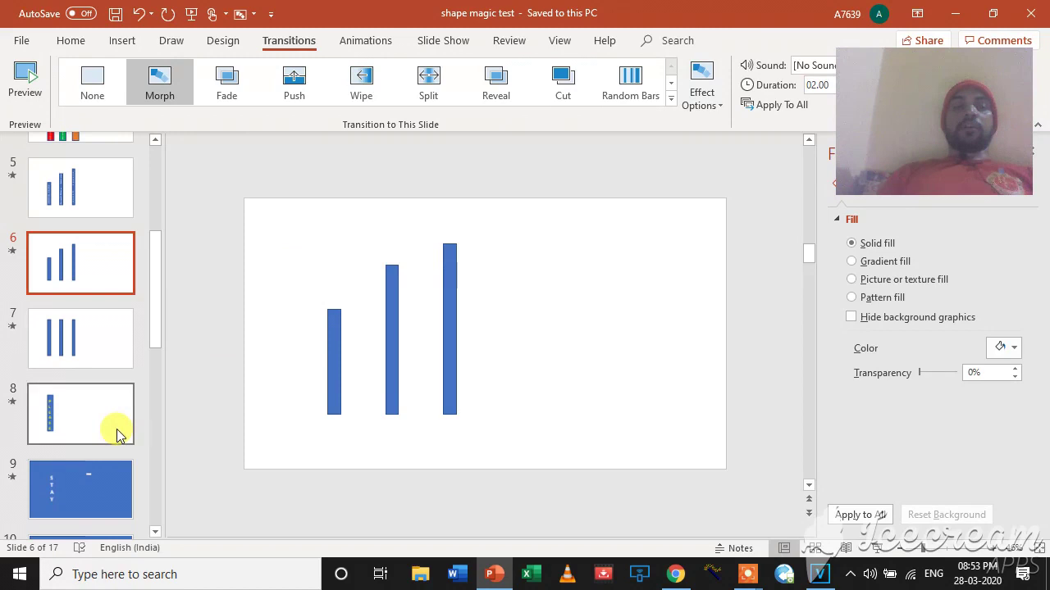
left_click(72, 402)
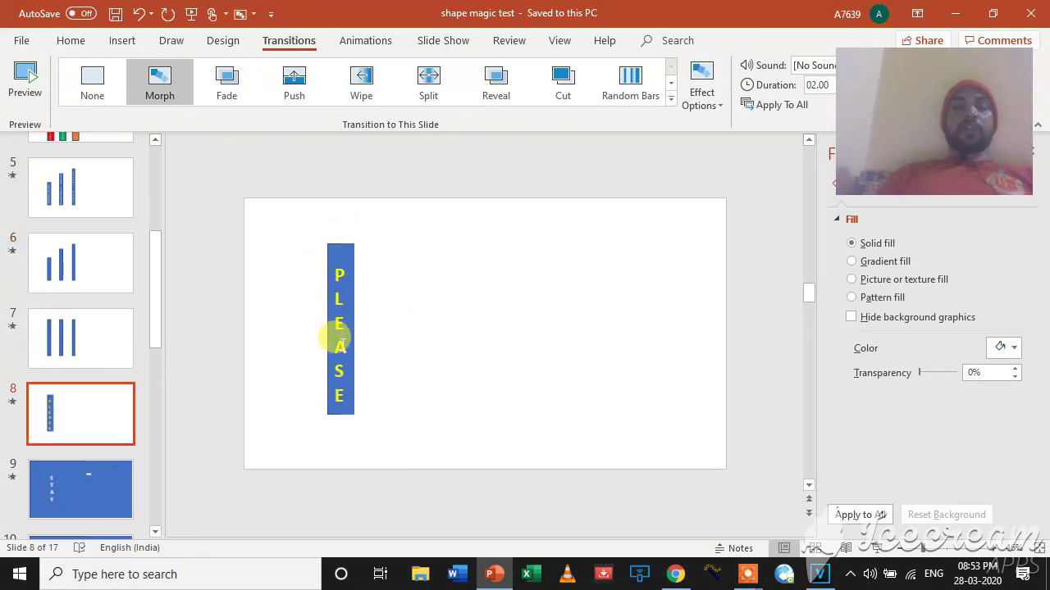
left_click(344, 248)
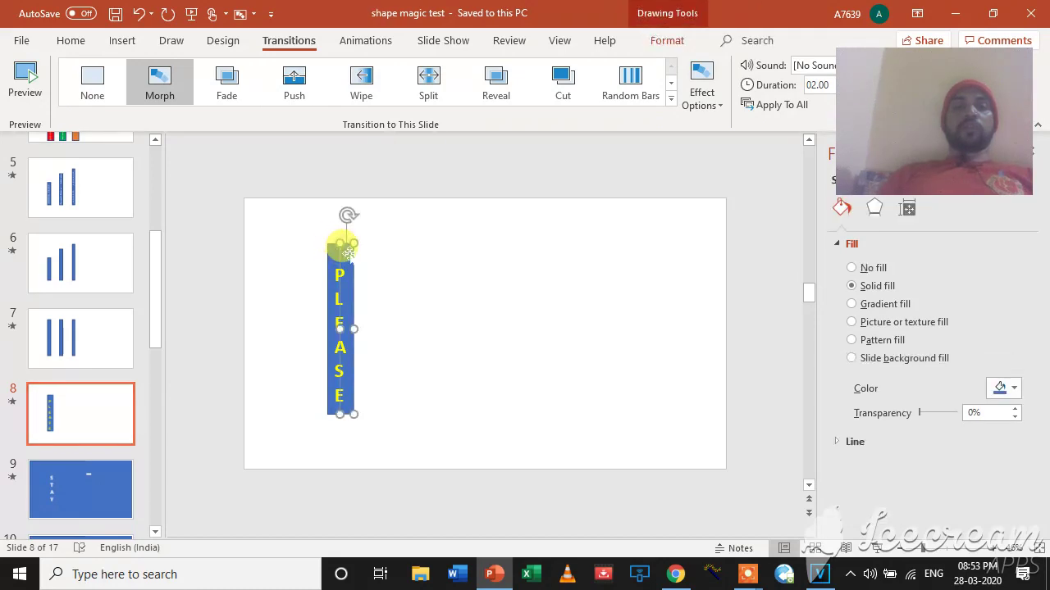
left_click_drag(348, 254, 375, 252)
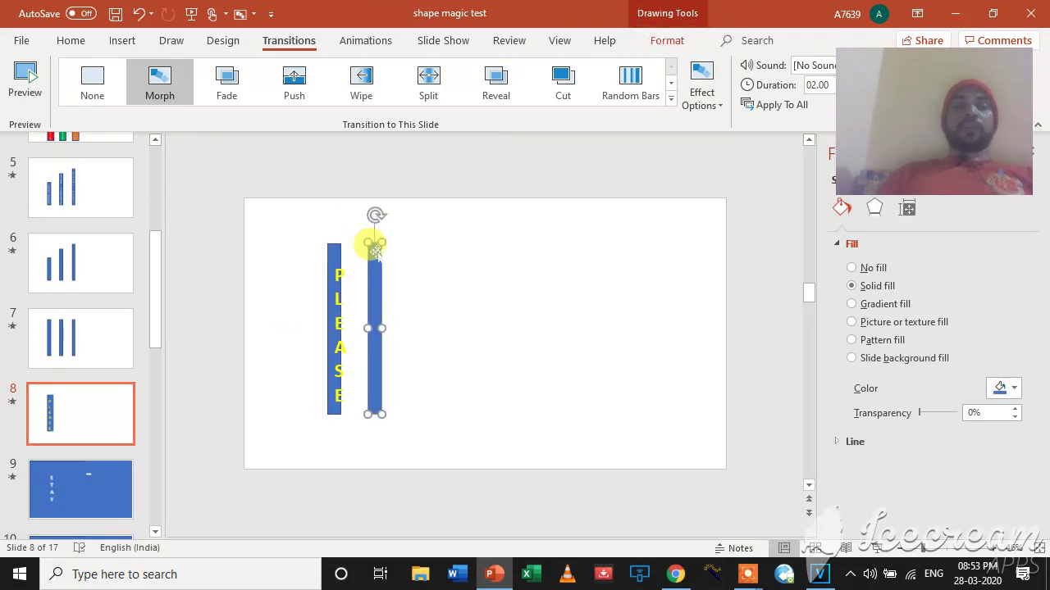
Check the positions of the three blue bars on slide 7.
left_click(94, 250)
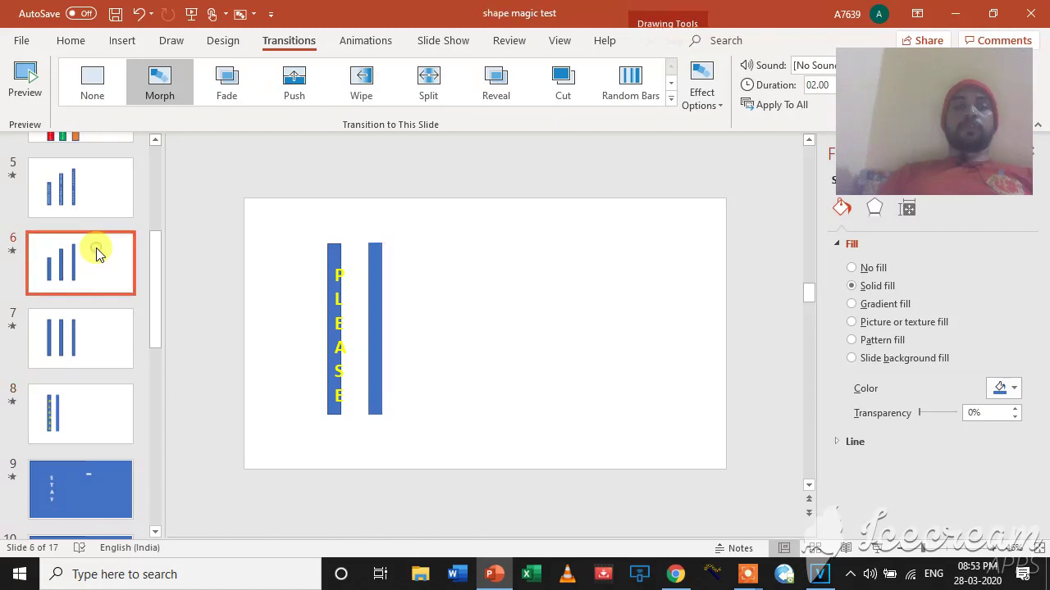
left_click(90, 331)
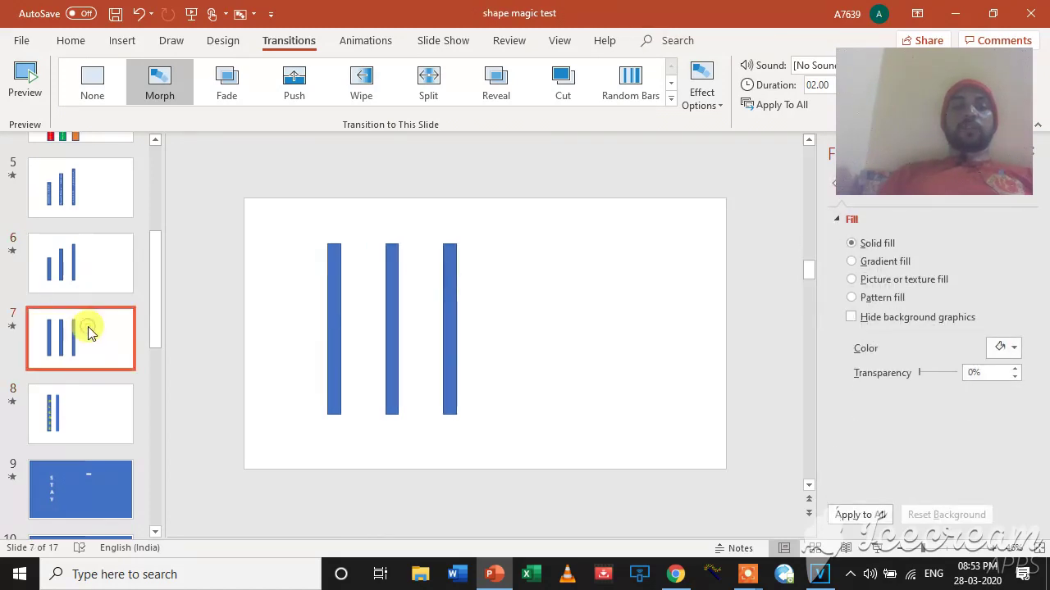
left_click(450, 288)
left_click(330, 312)
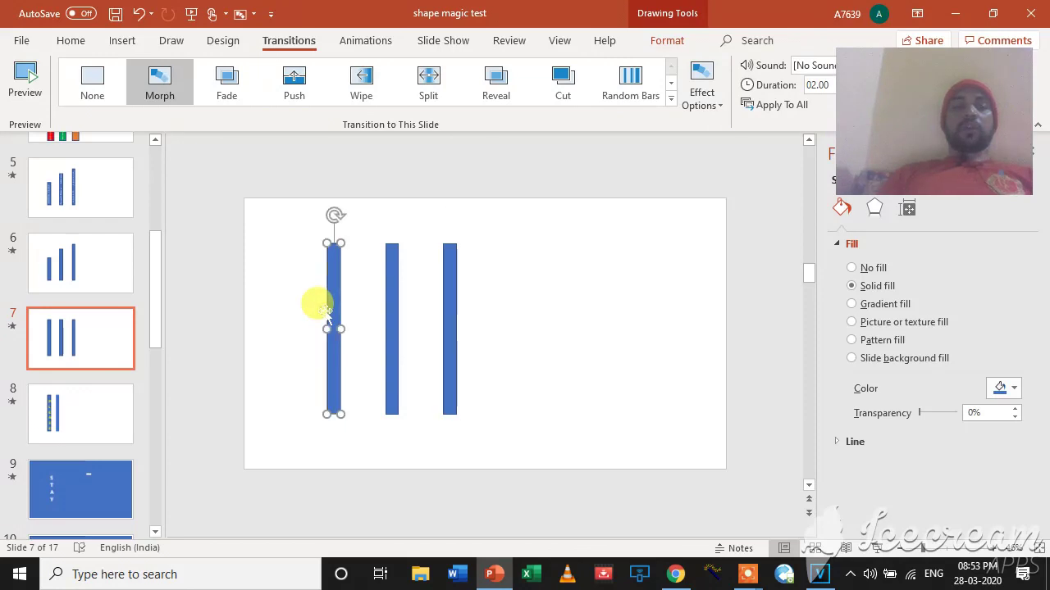
left_click(392, 300)
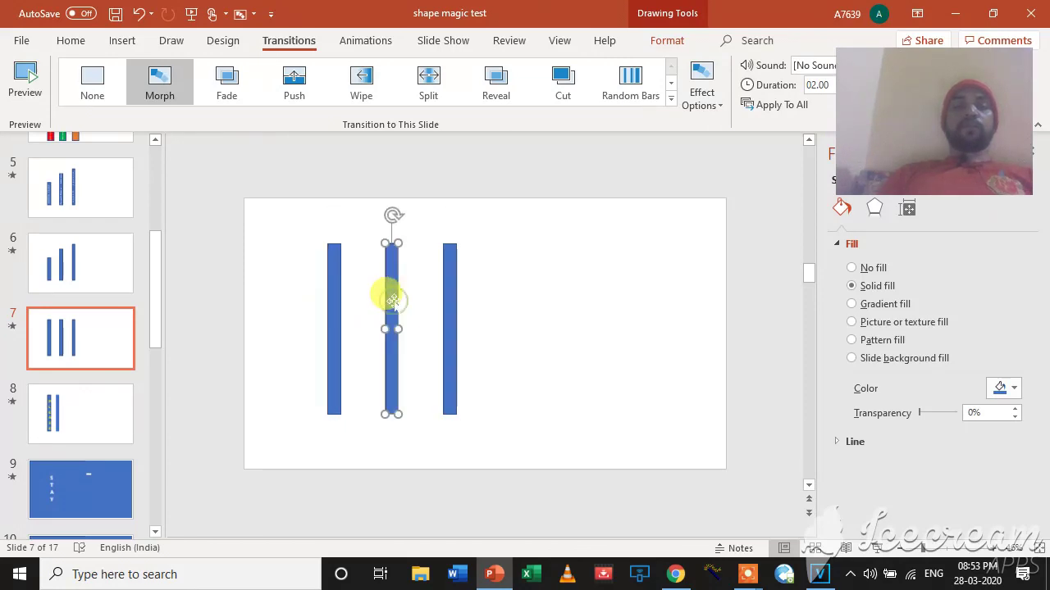
On slide 8, move the plain blue bar left under the PLEASE lettering and select both.
left_click(82, 400)
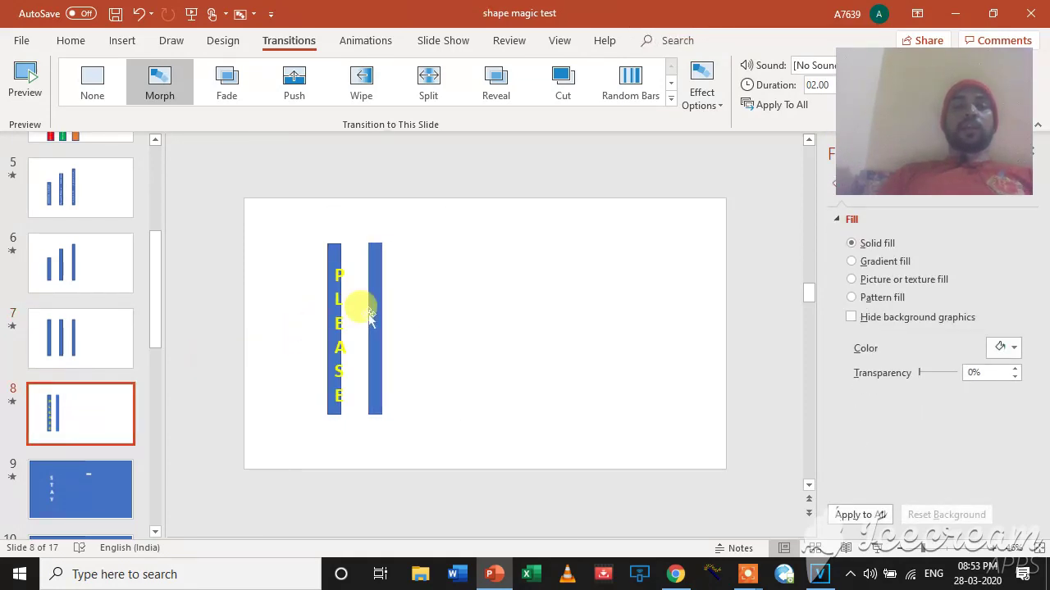
left_click_drag(375, 312, 347, 317)
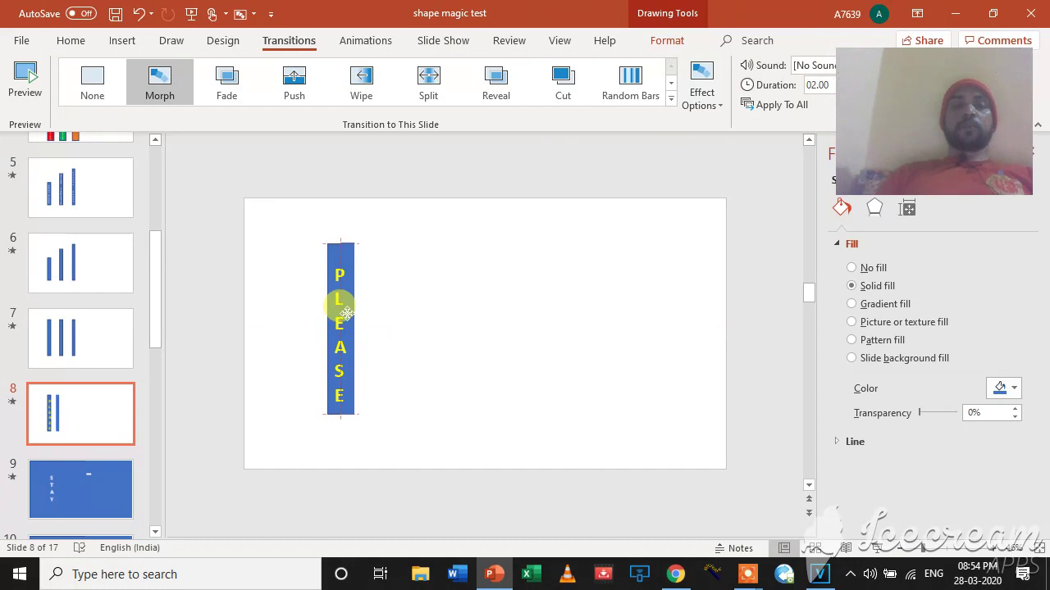
left_click(291, 198)
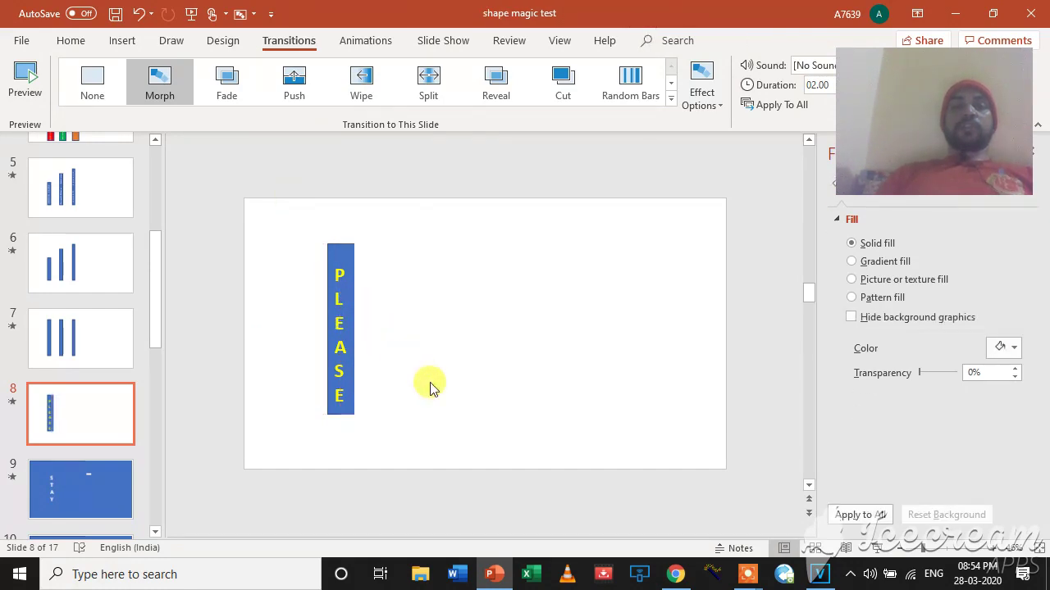
left_click(336, 316)
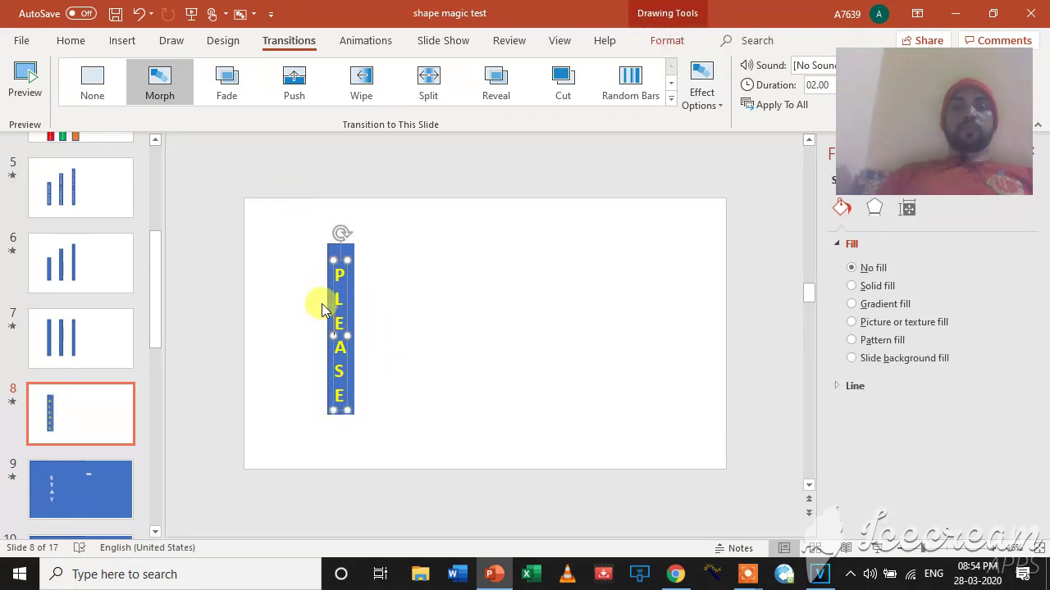
left_click(328, 305)
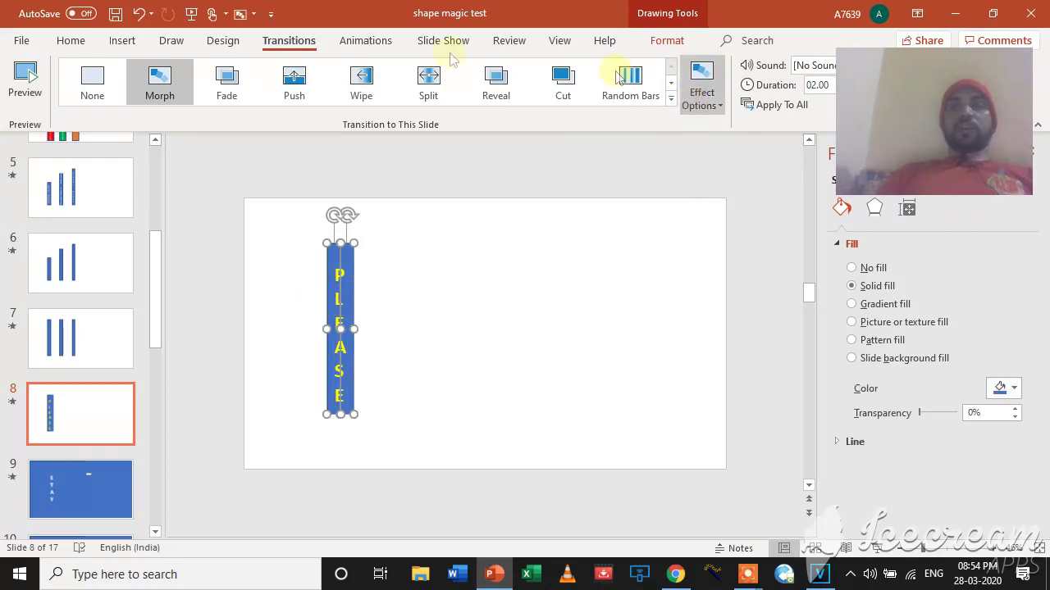
left_click(667, 40)
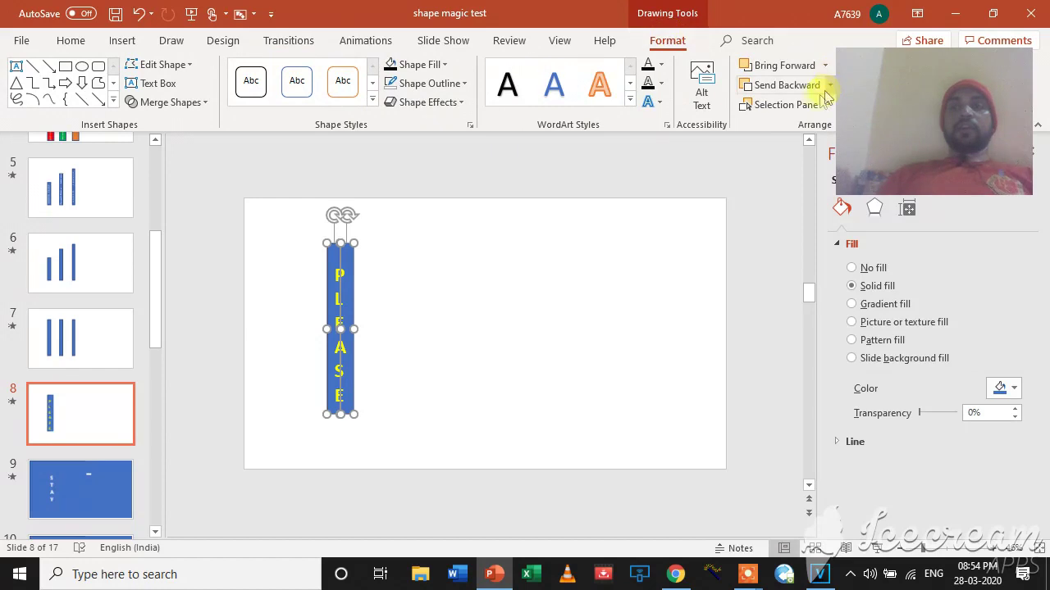
left_click_drag(873, 79, 853, 343)
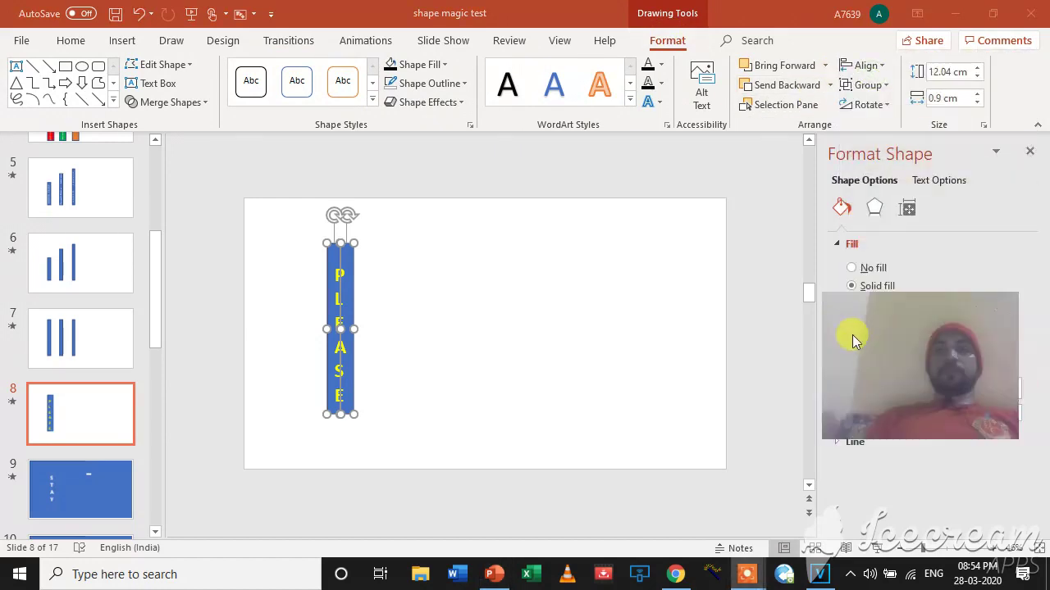
left_click(882, 90)
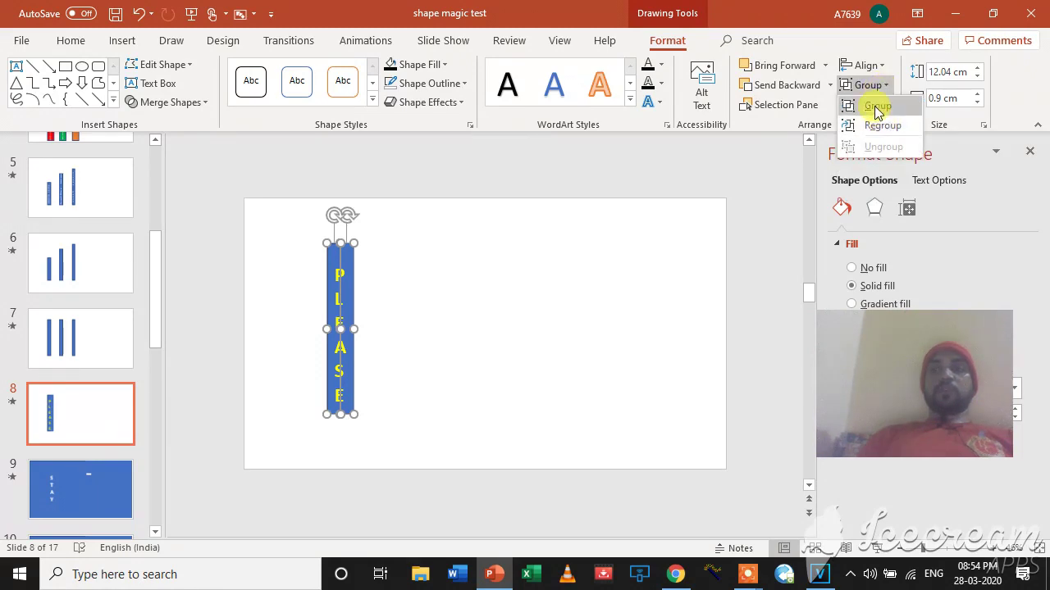
left_click(640, 352)
left_click(438, 381)
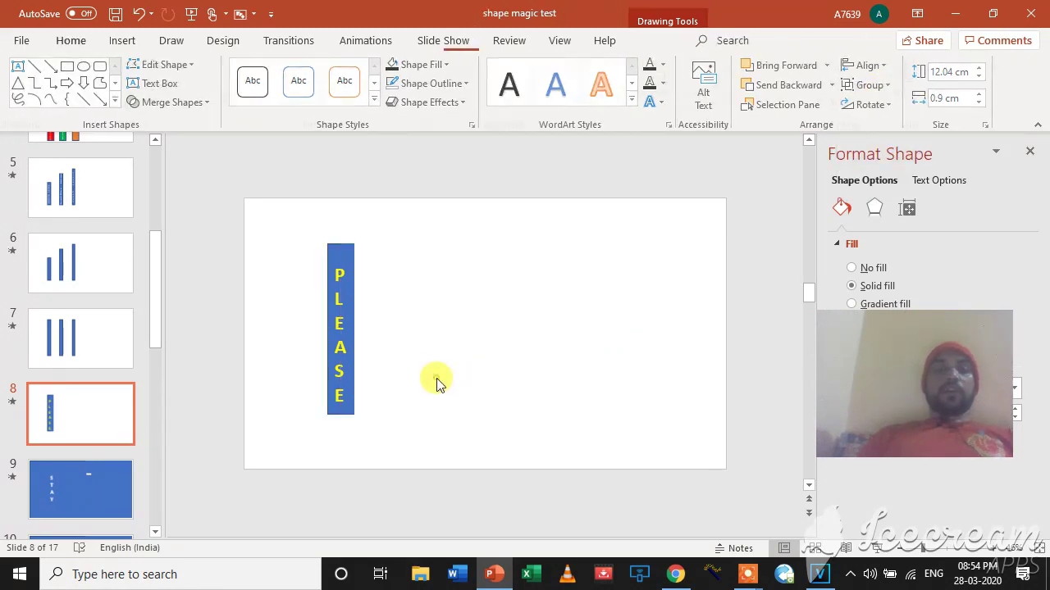
left_click(438, 43)
Play the slide show from slide 8 to watch the bars morph into PLEASE, then end it.
left_click(84, 86)
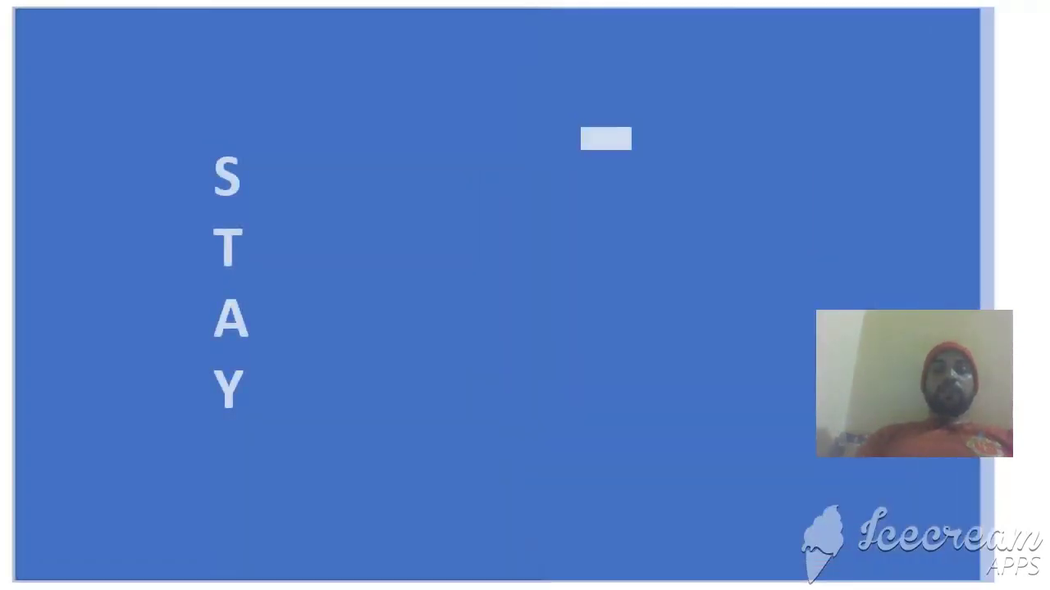
key("Escape")
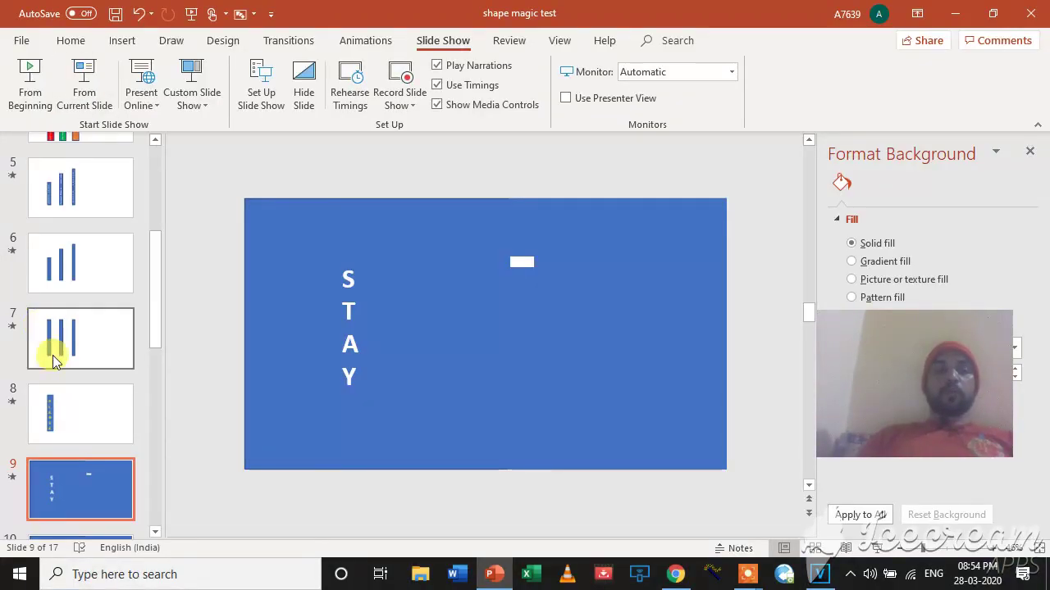
Regroup the stacked PLEASE bar pieces on slide 8 into one object.
left_click(76, 402)
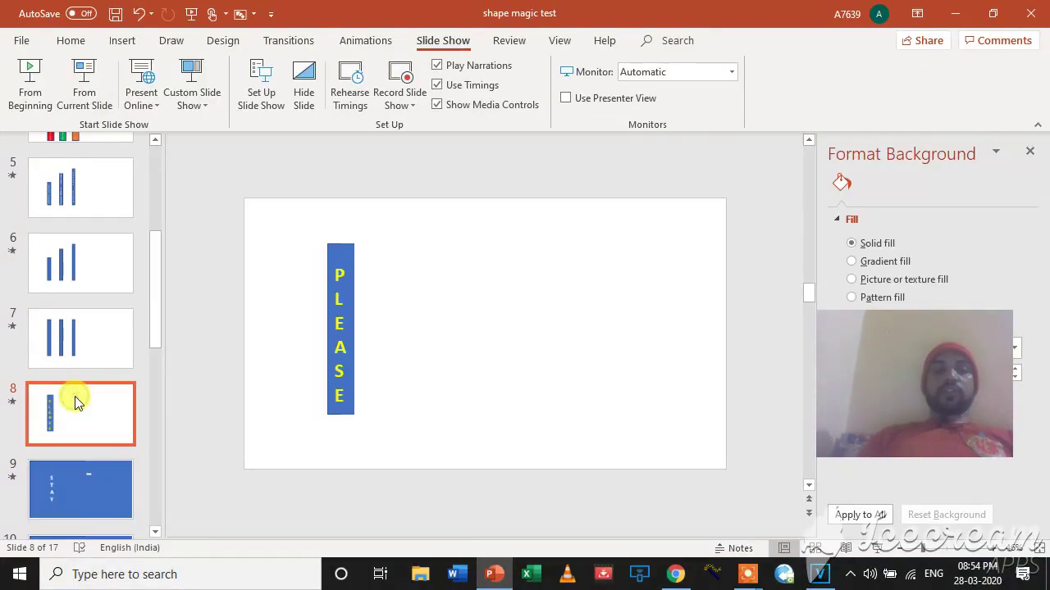
left_click(344, 262)
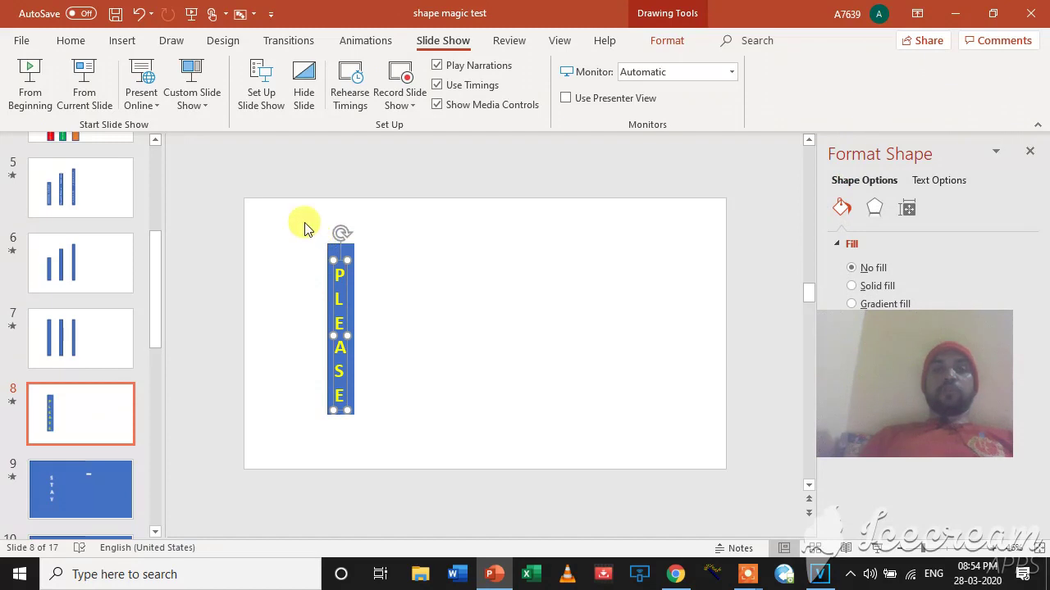
left_click_drag(304, 228, 415, 419)
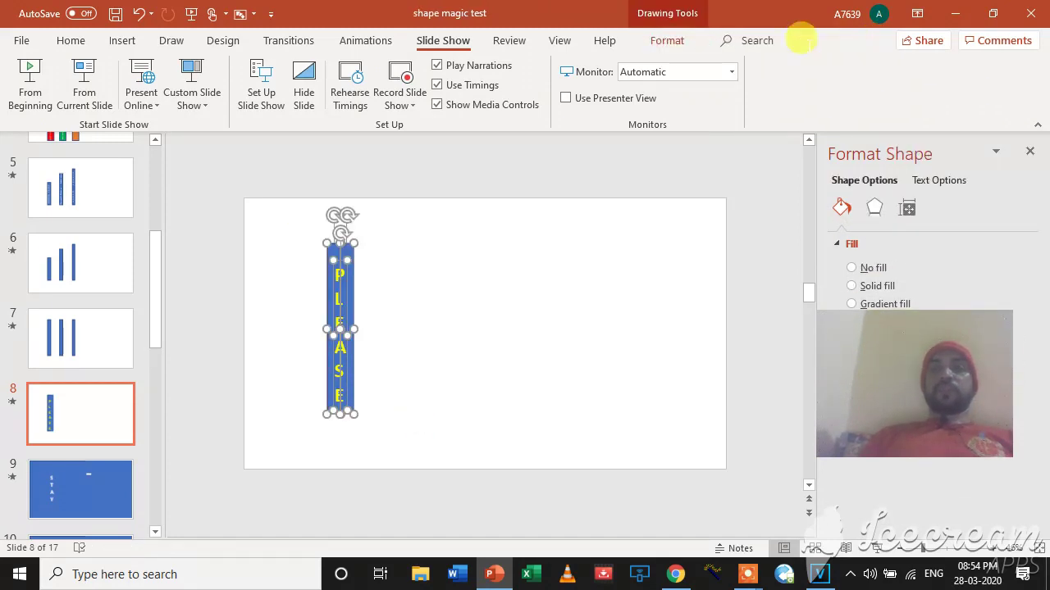
left_click(669, 42)
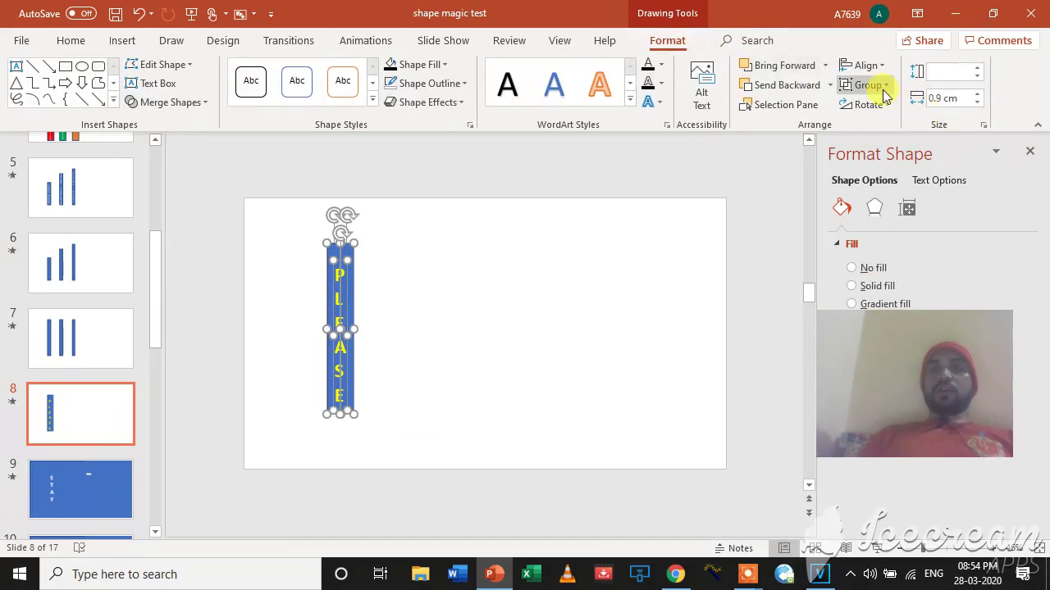
left_click(883, 87)
left_click(879, 108)
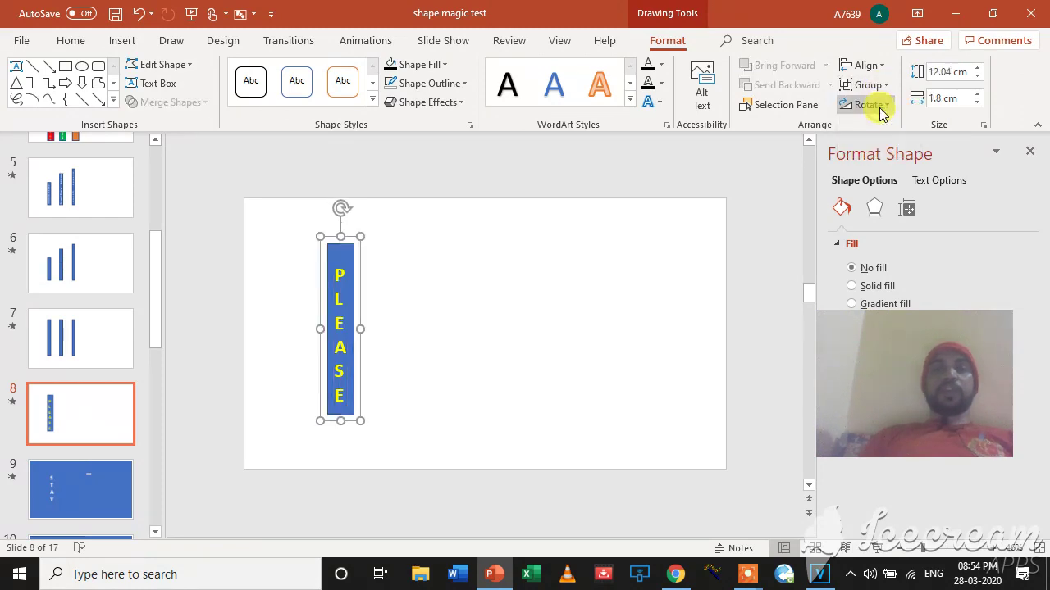
Enlarge the PLEASE group over the slide's left side and compare it with slide 9.
mouse_move(319, 236)
left_mouse_down()
mouse_move(244, 198)
mouse_move(238, 173)
left_mouse_up()
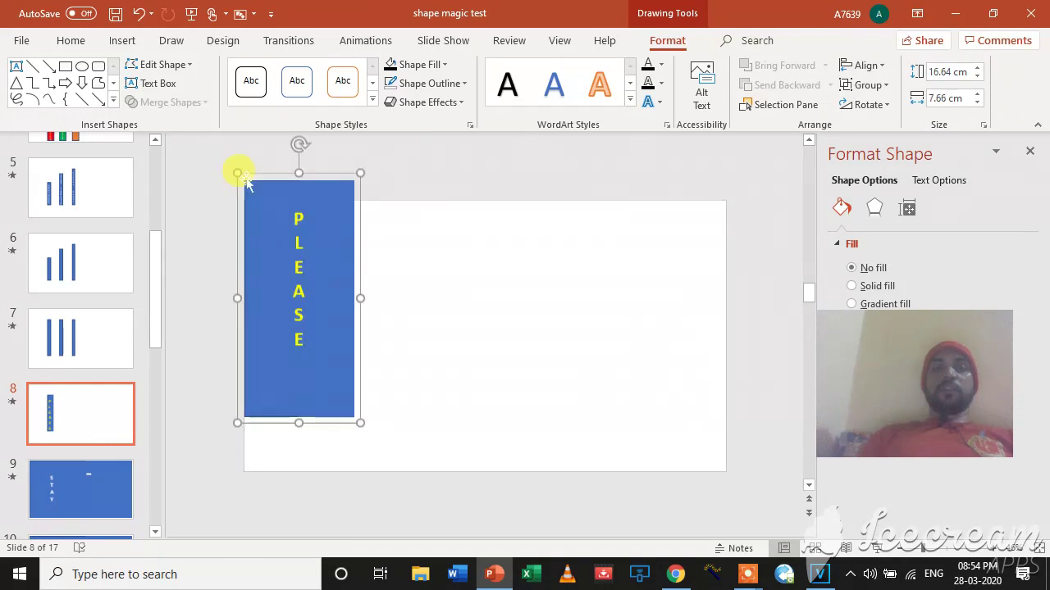
left_click_drag(359, 423, 508, 469)
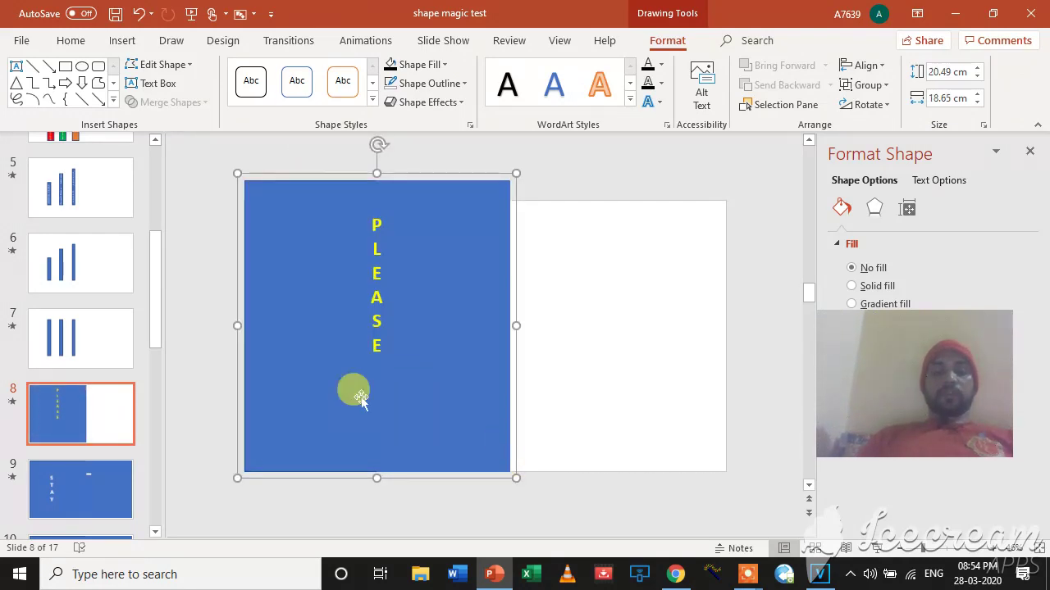
left_click(87, 484)
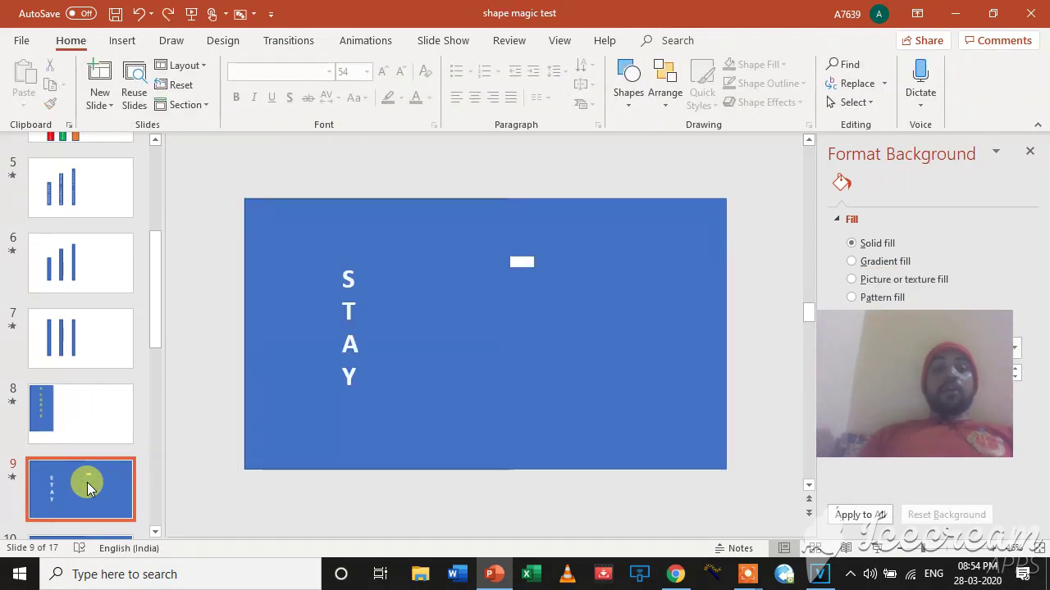
left_click(71, 426)
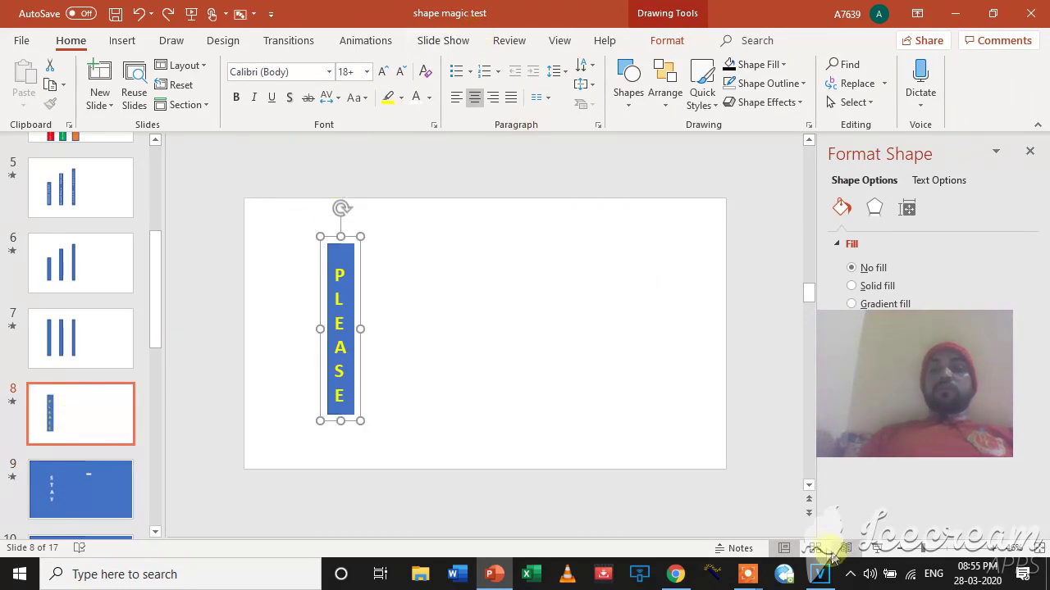
mouse_move(748, 573)
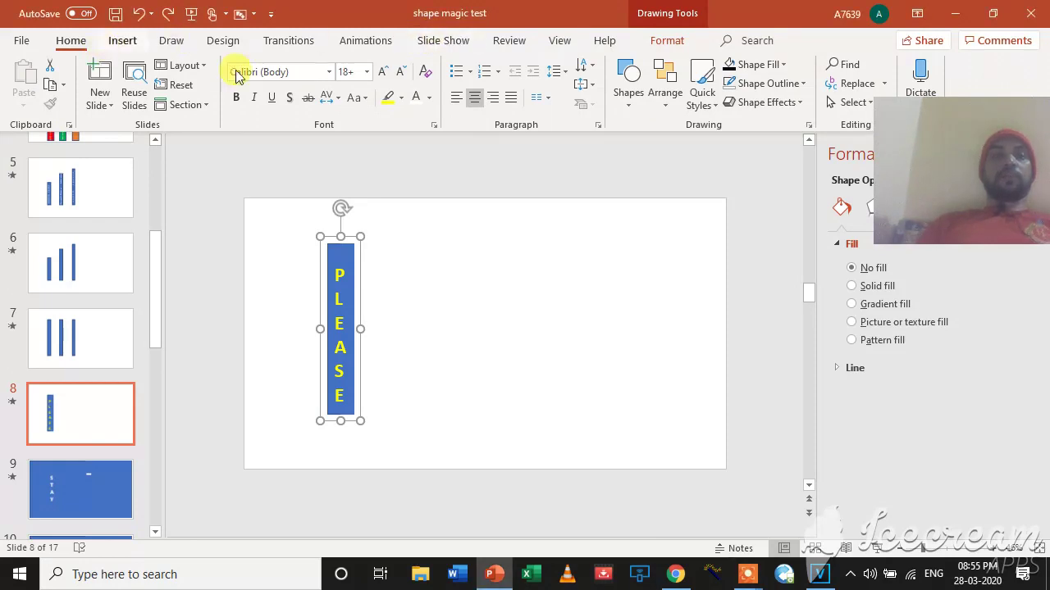
Preview the slide show from slide 8 into the STAY slide, then select slide 9.
left_click(441, 42)
left_click(85, 86)
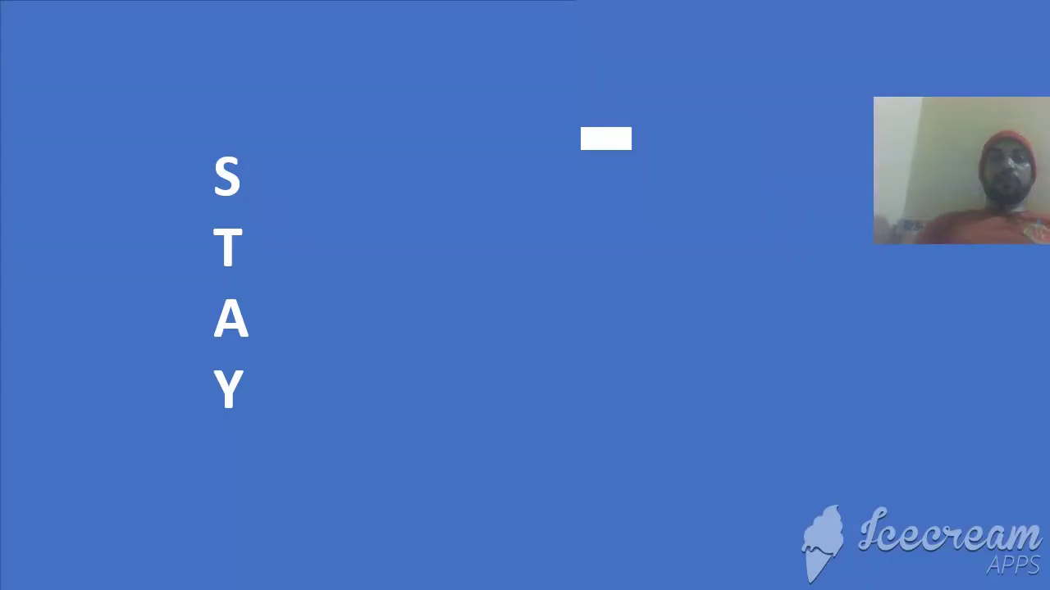
key("Escape")
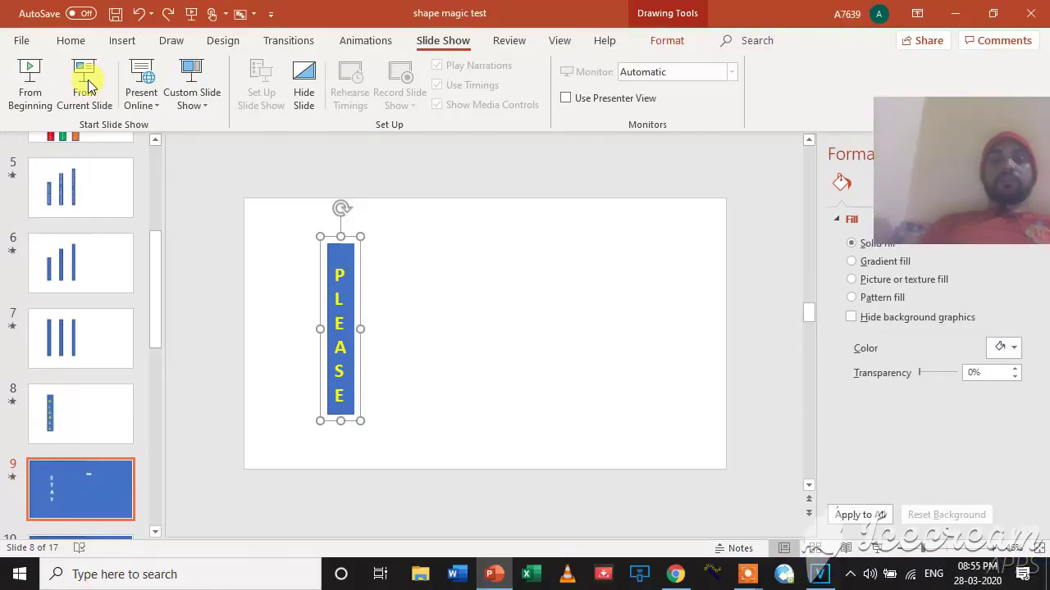
left_click(71, 420)
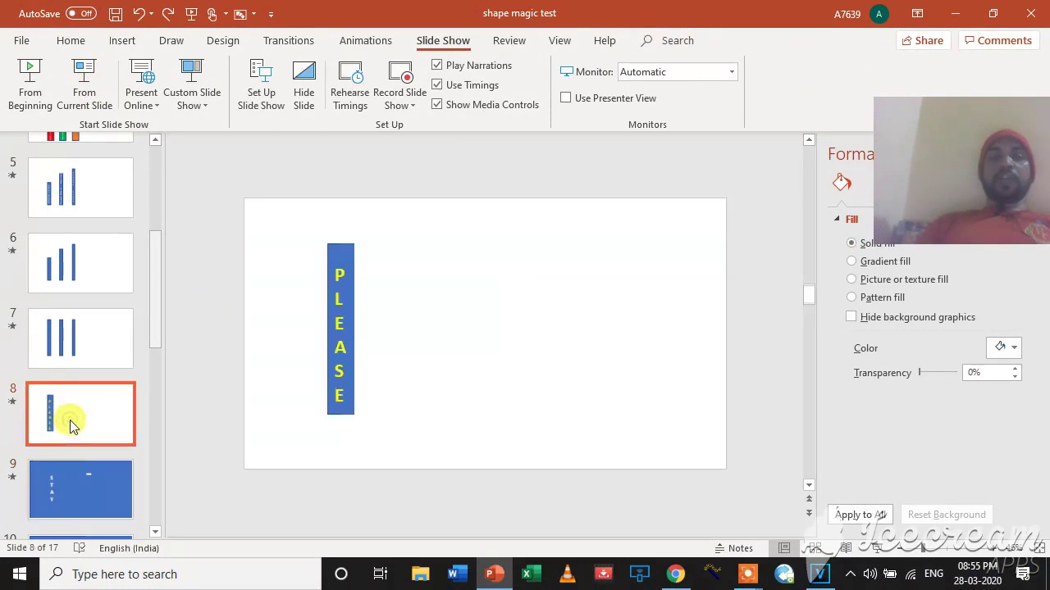
left_click_drag(288, 227, 440, 424)
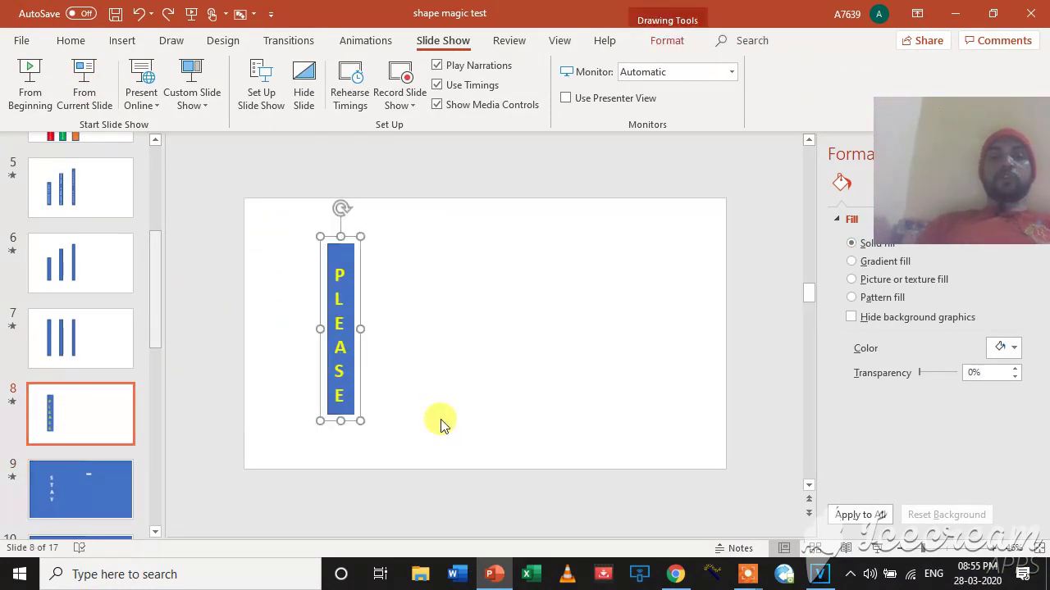
left_click(82, 480)
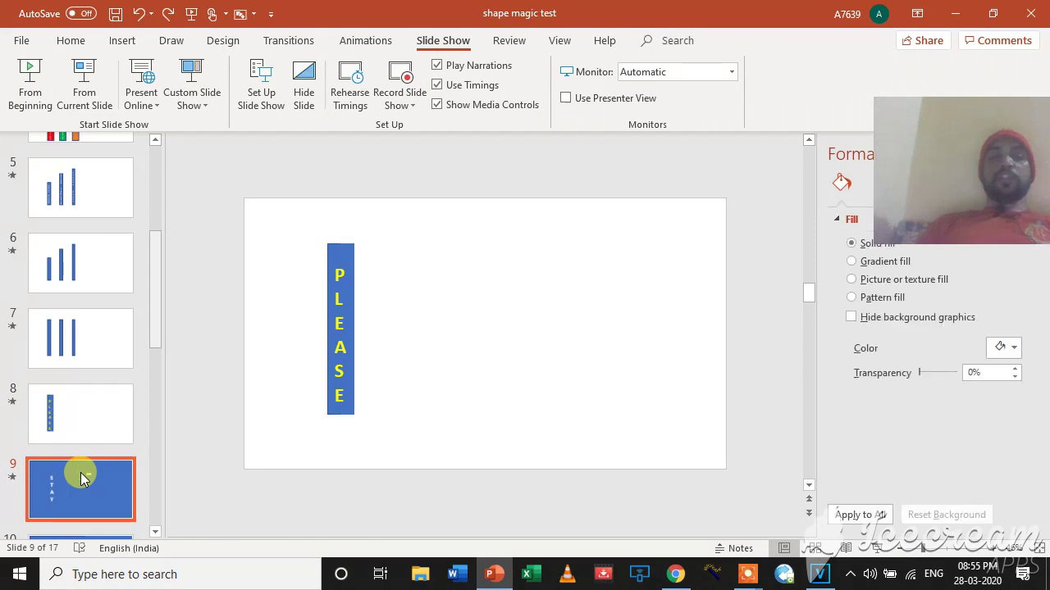
Widen slide 9's white bar and reveal its word list at size 18 in black.
left_click(519, 262)
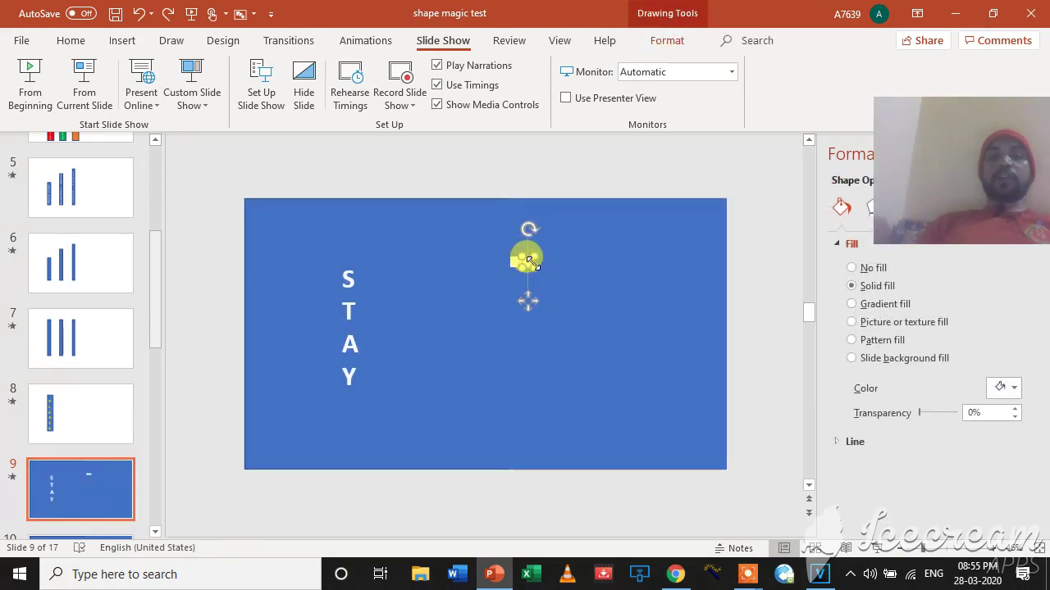
left_click_drag(531, 264, 697, 266)
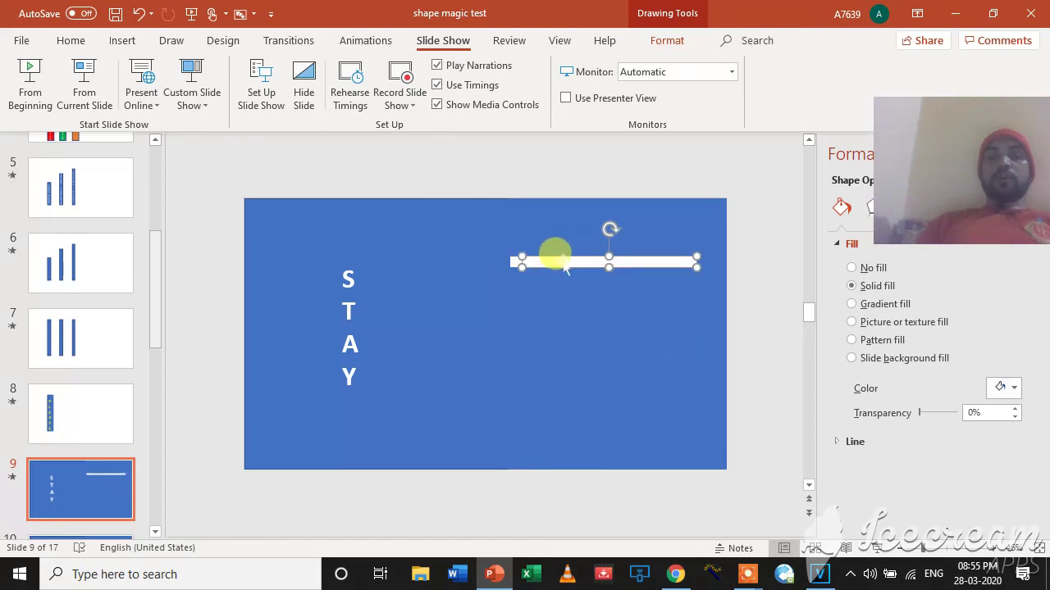
left_click(61, 41)
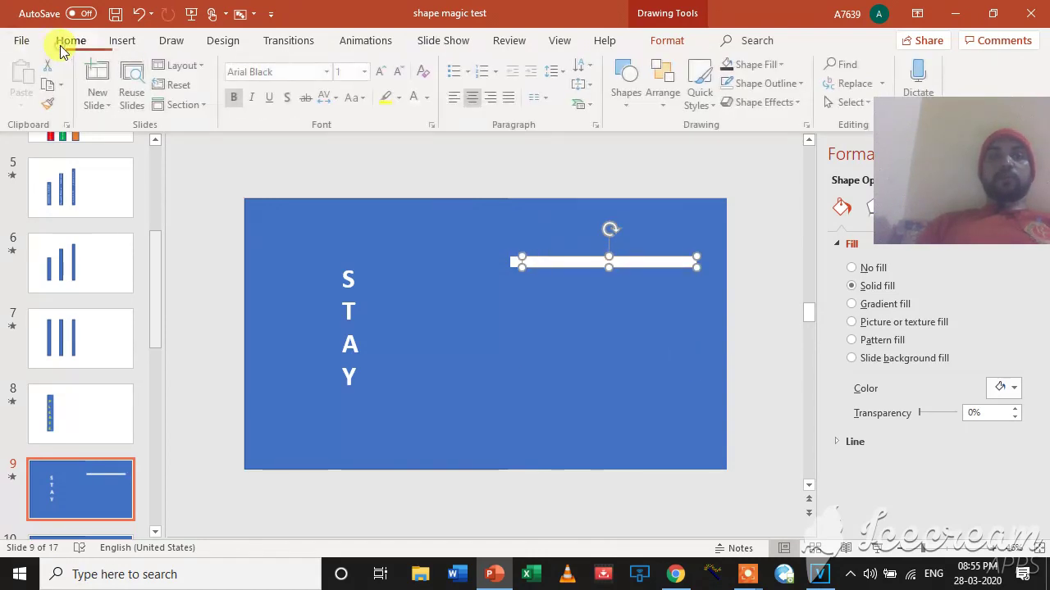
left_click(383, 76)
left_click(383, 76)
left_click(383, 76)
left_click(383, 76)
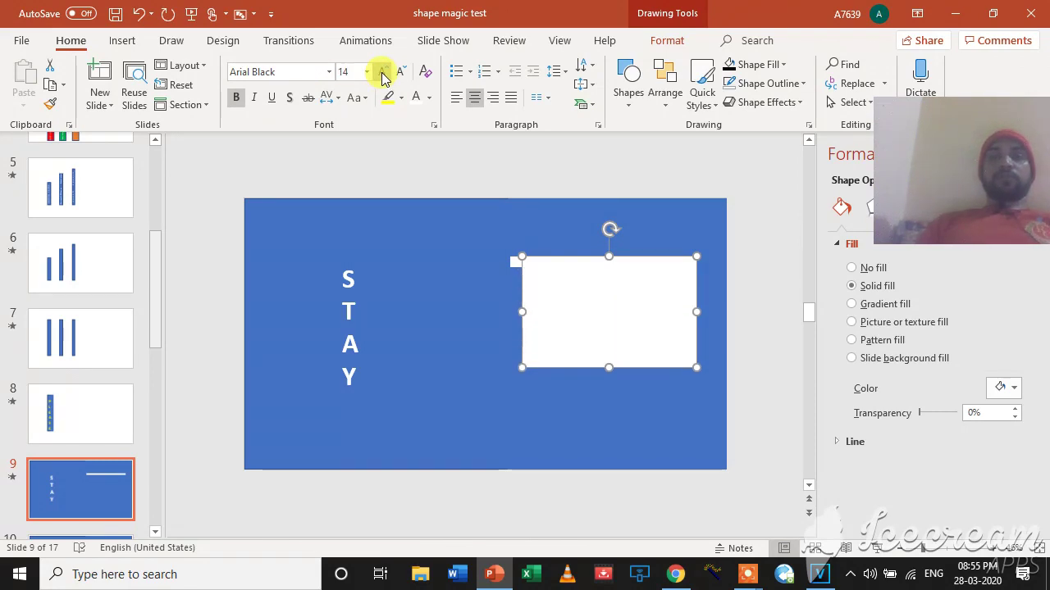
left_click(383, 76)
left_click(383, 76)
left_click(429, 100)
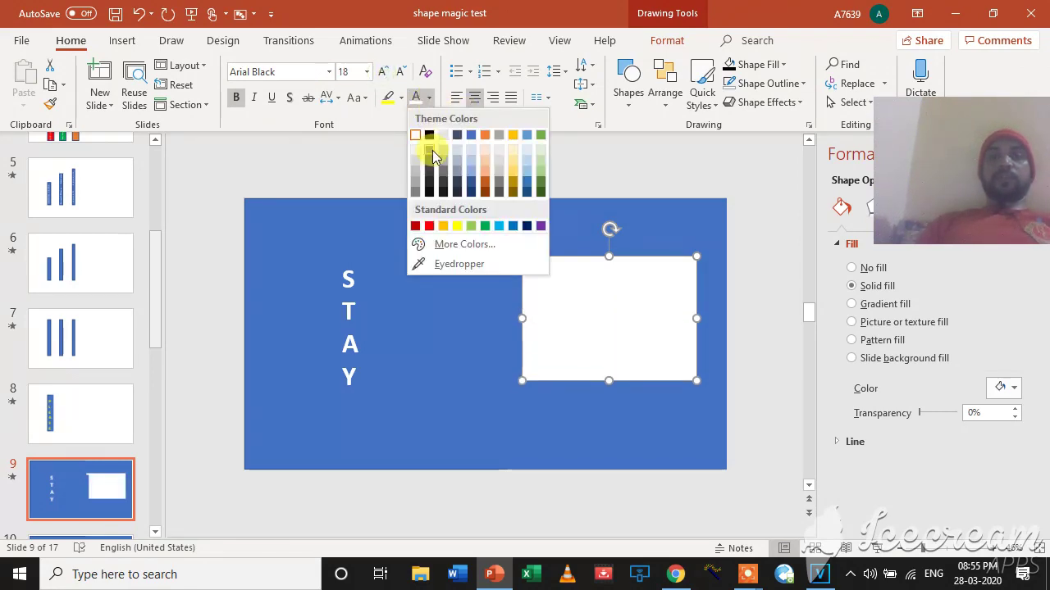
left_click(430, 135)
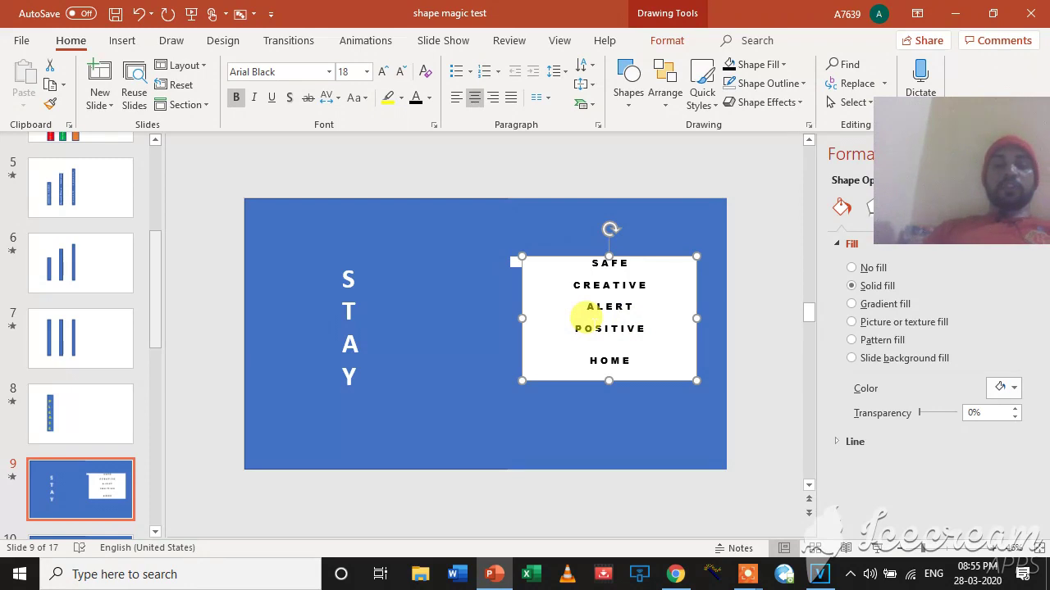
Revert the white bar to its tiny white stub and move on to slide 10.
key("BackSpace")
key("BackSpace")
key("BackSpace")
key("BackSpace")
key("BackSpace")
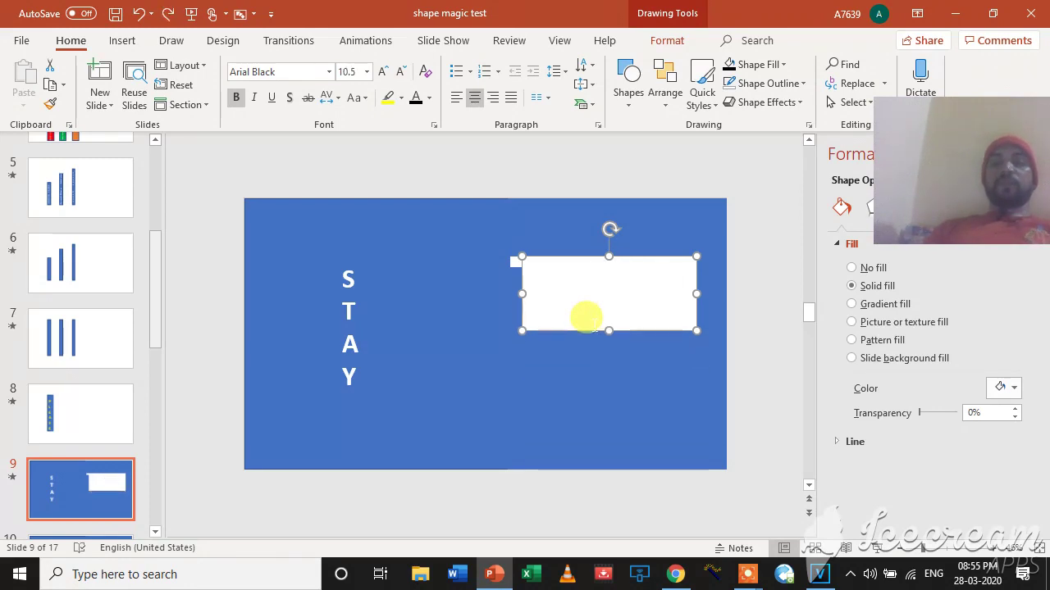
key("BackSpace")
key("BackSpace")
key("BackSpace")
key("BackSpace")
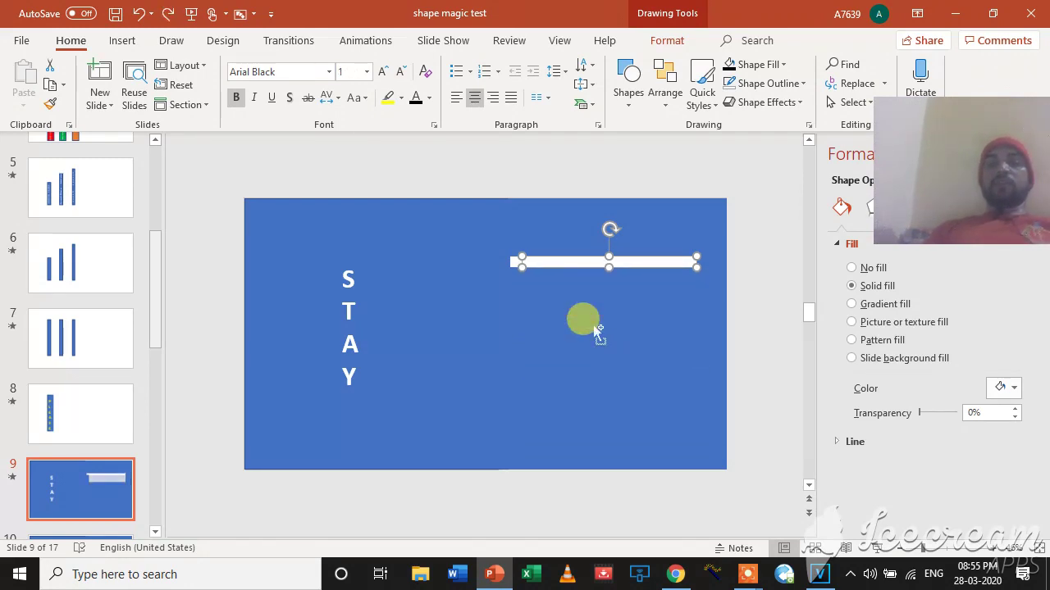
key("BackSpace")
left_click(488, 277)
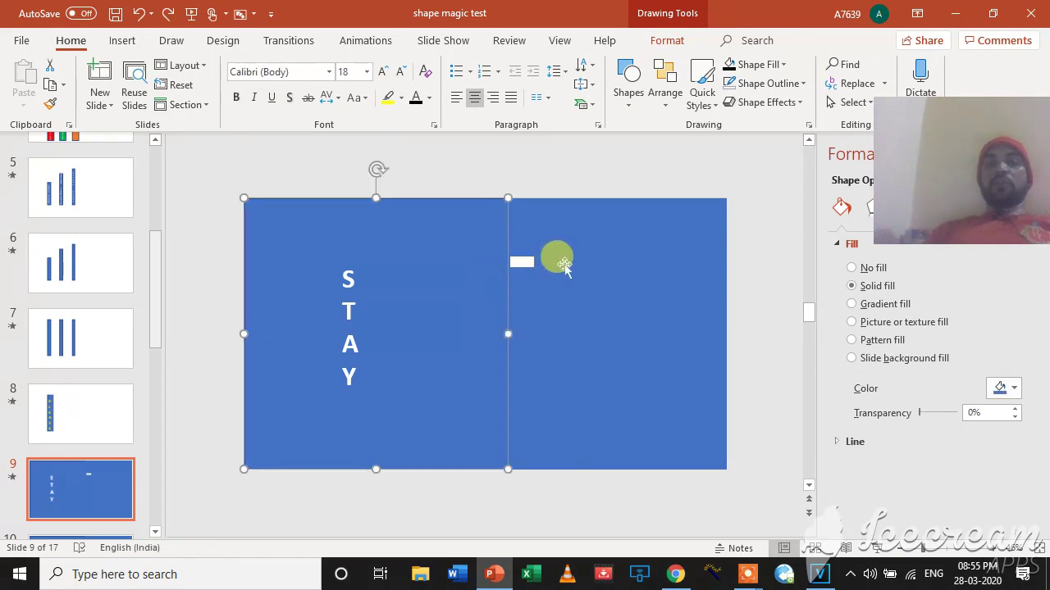
left_click(517, 262)
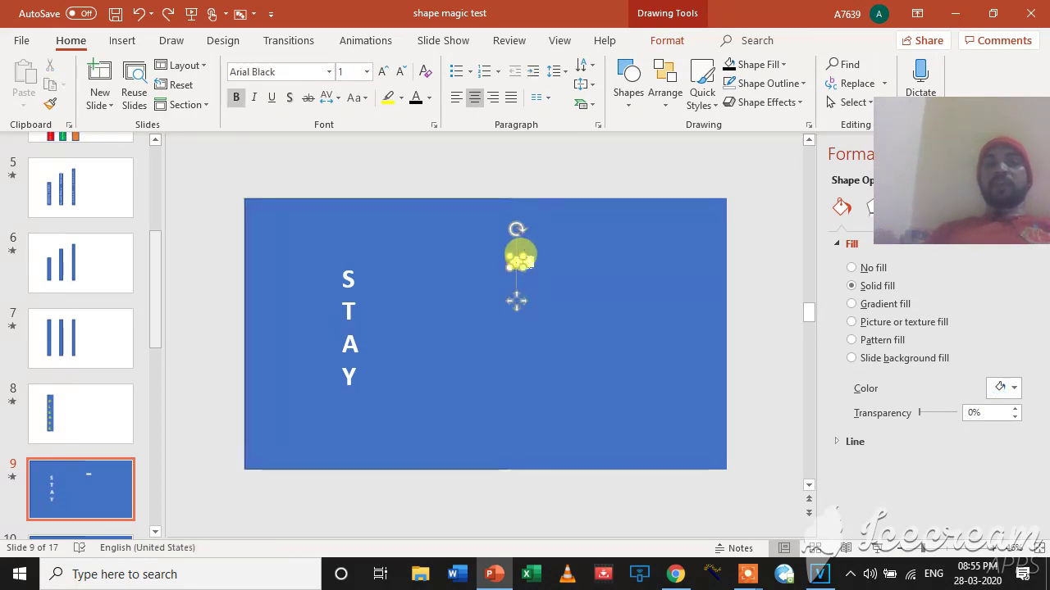
left_click(73, 540)
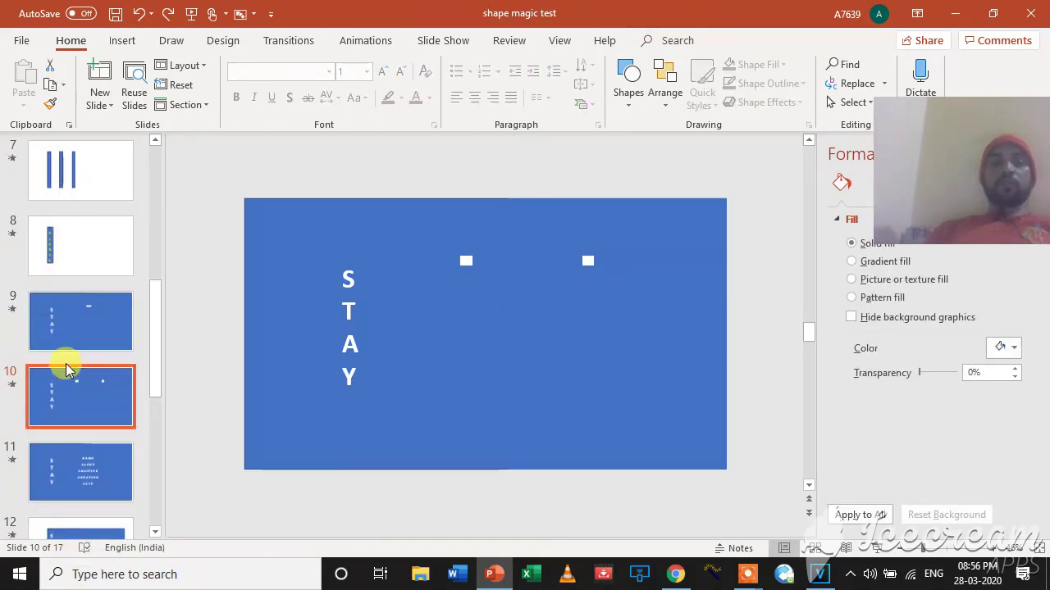
Flip between slides 10 and 11 to compare them, then show slide 12 with the blue STAY panel.
left_click(90, 326)
left_click(83, 374)
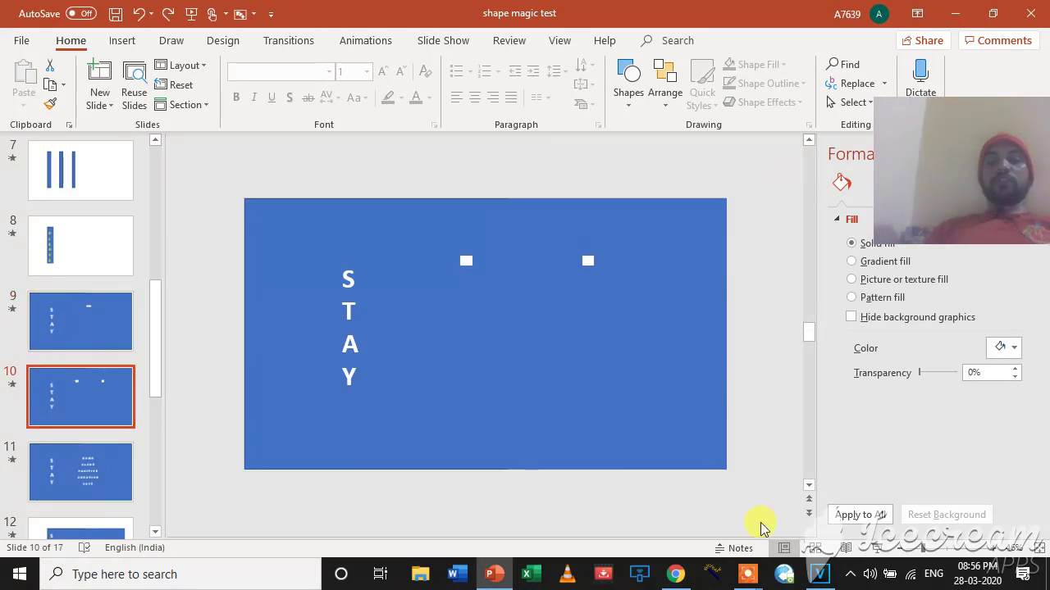
left_click(757, 578)
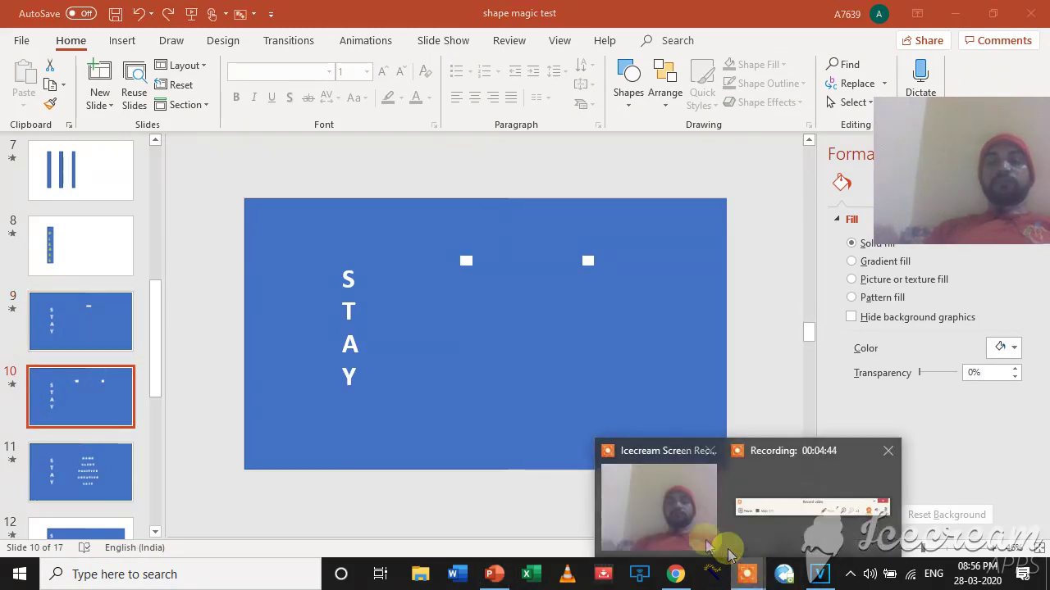
left_click(74, 474)
left_click(94, 389)
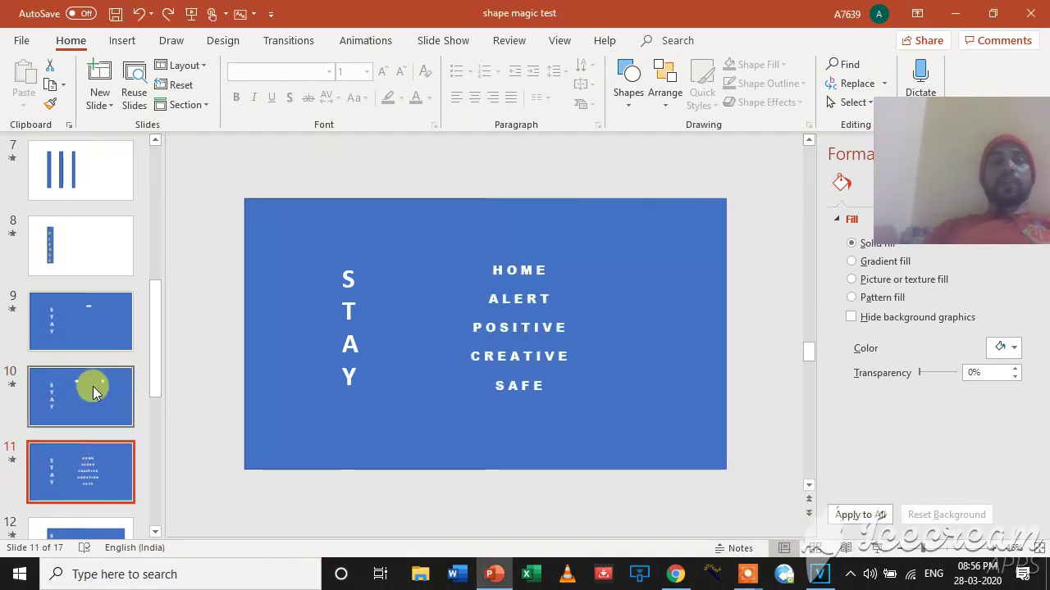
left_click(69, 462)
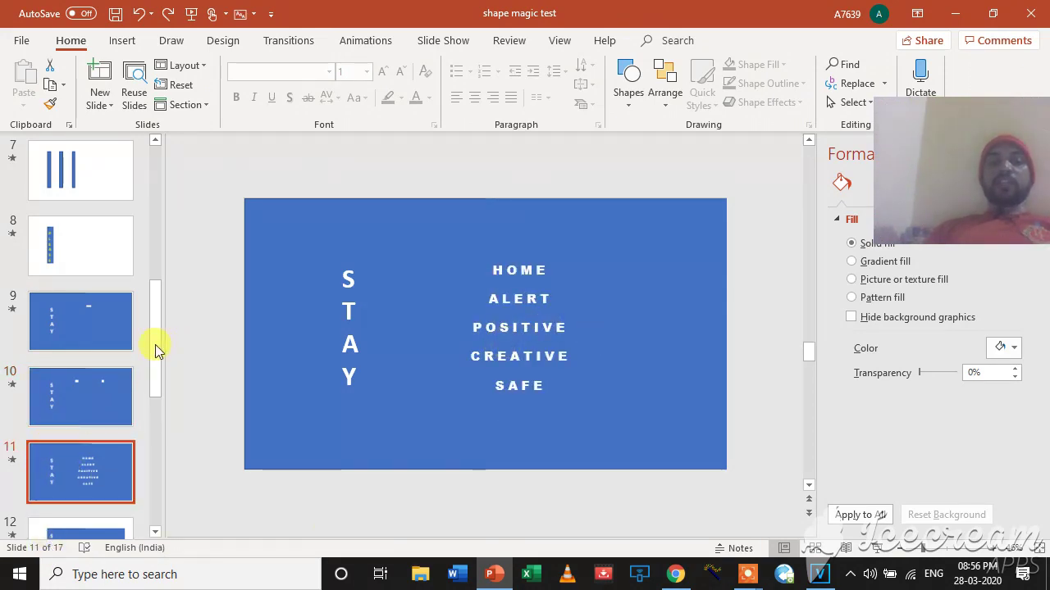
left_click_drag(156, 349, 159, 409)
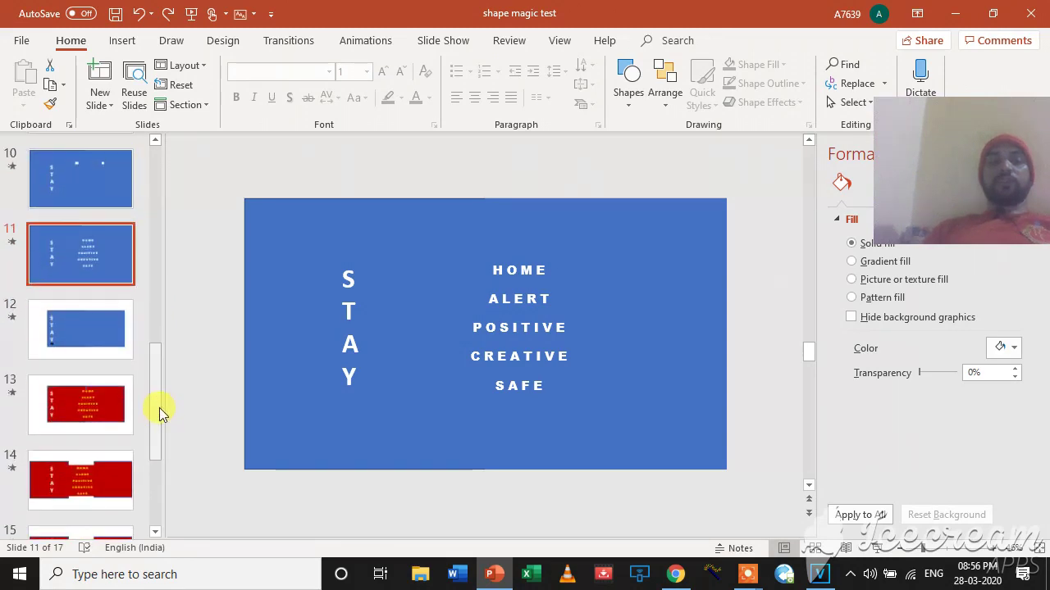
left_click(64, 333)
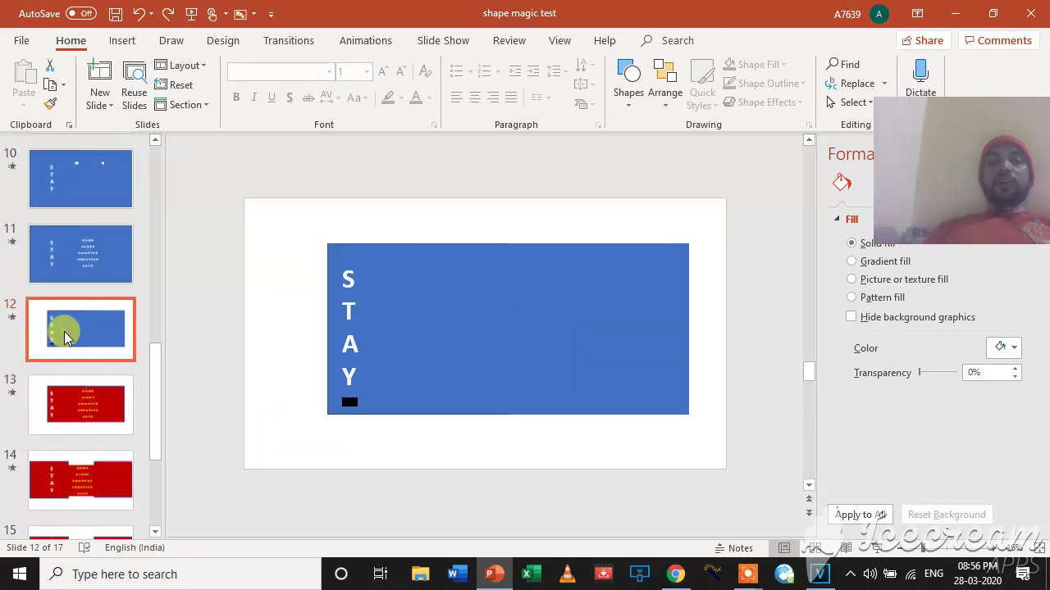
key("Up")
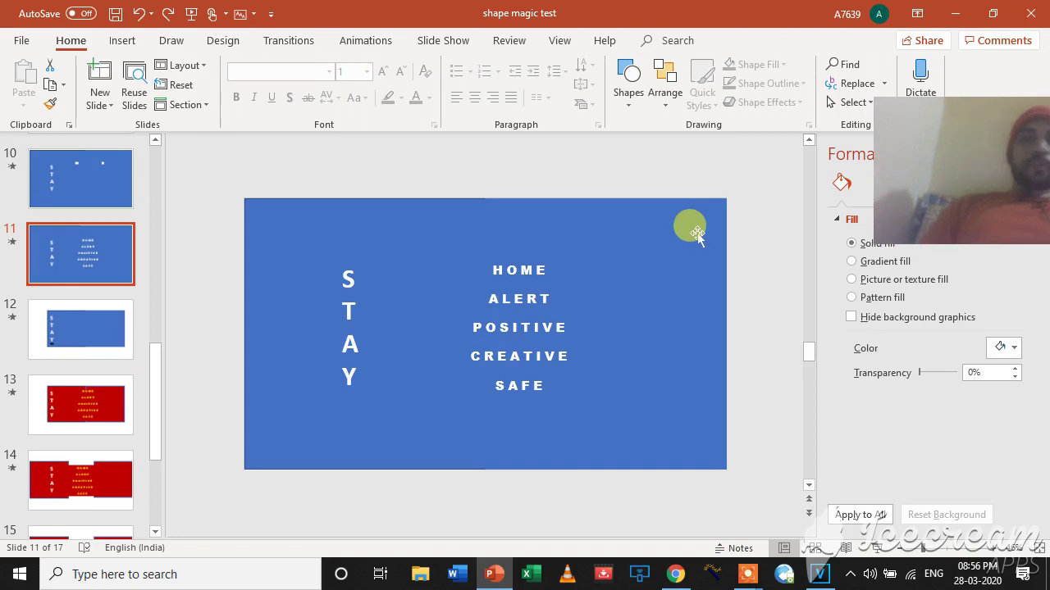
left_click(90, 192)
left_click(464, 257)
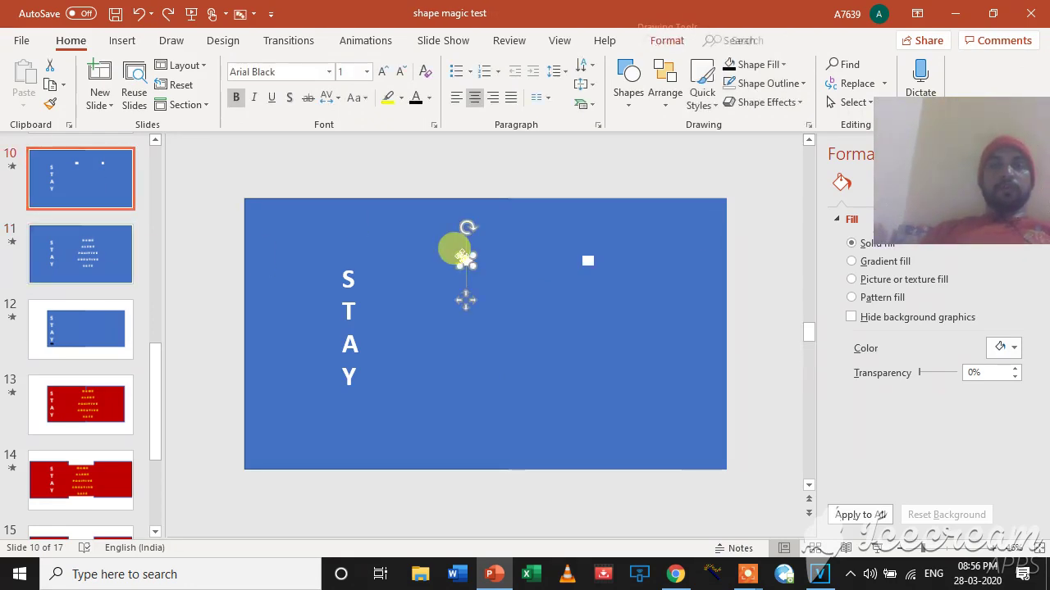
left_click(82, 320)
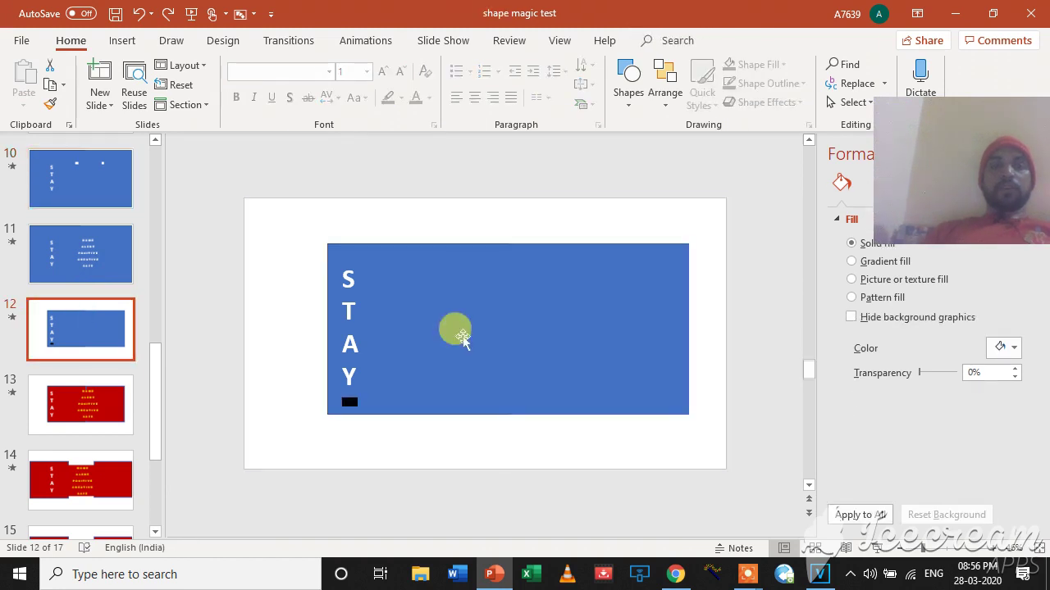
left_click(351, 401)
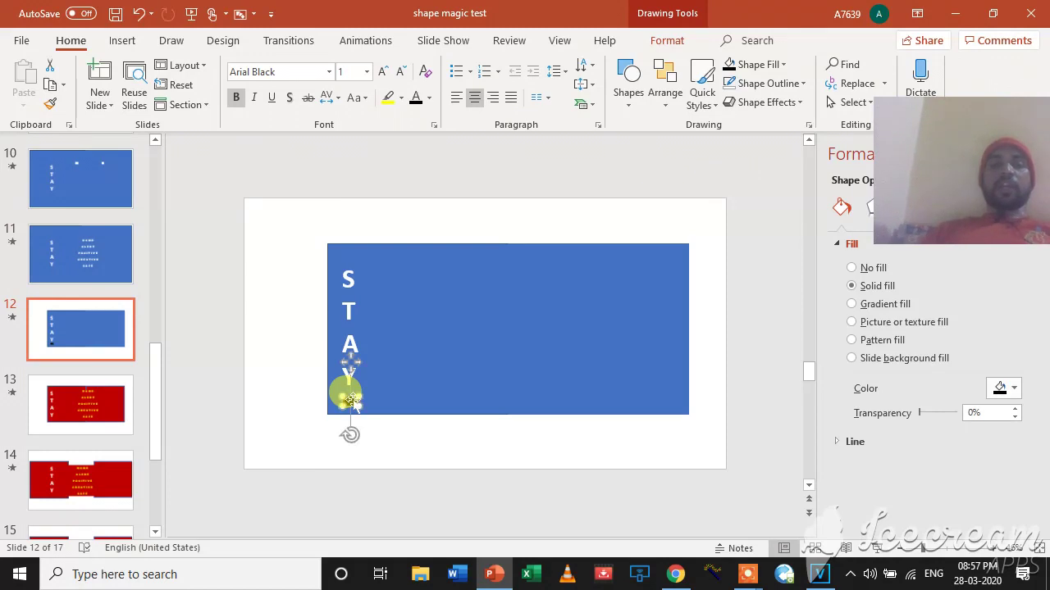
left_click(107, 398)
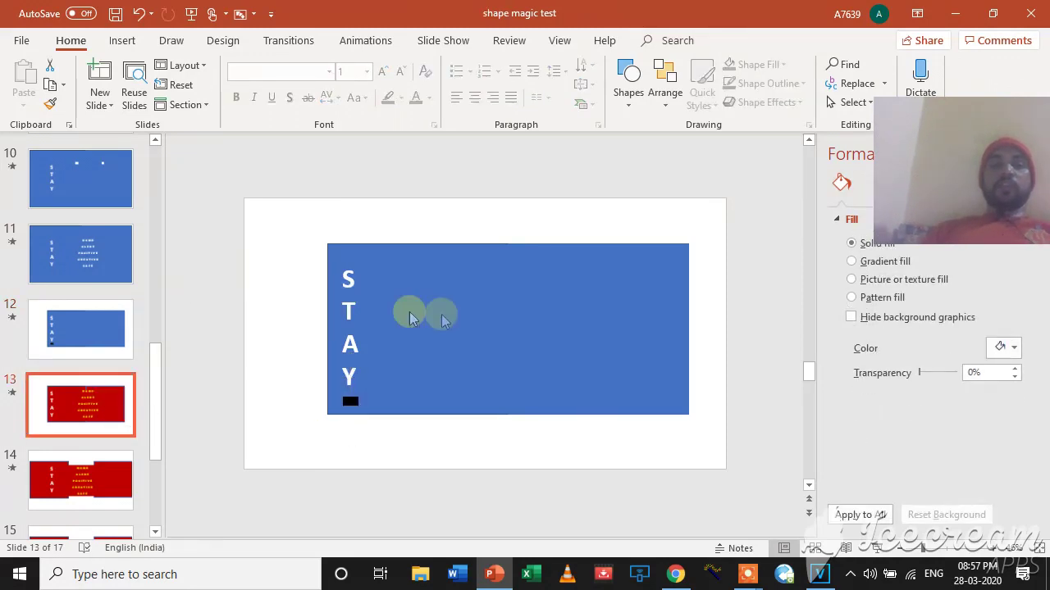
left_click(444, 314)
left_click(71, 333)
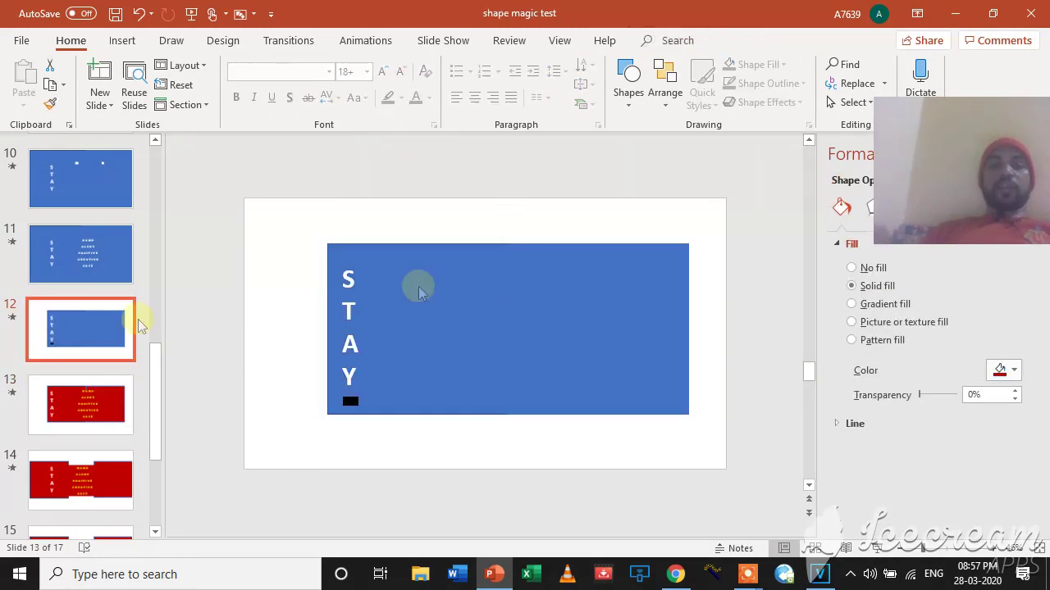
left_click(497, 281)
left_click(88, 399)
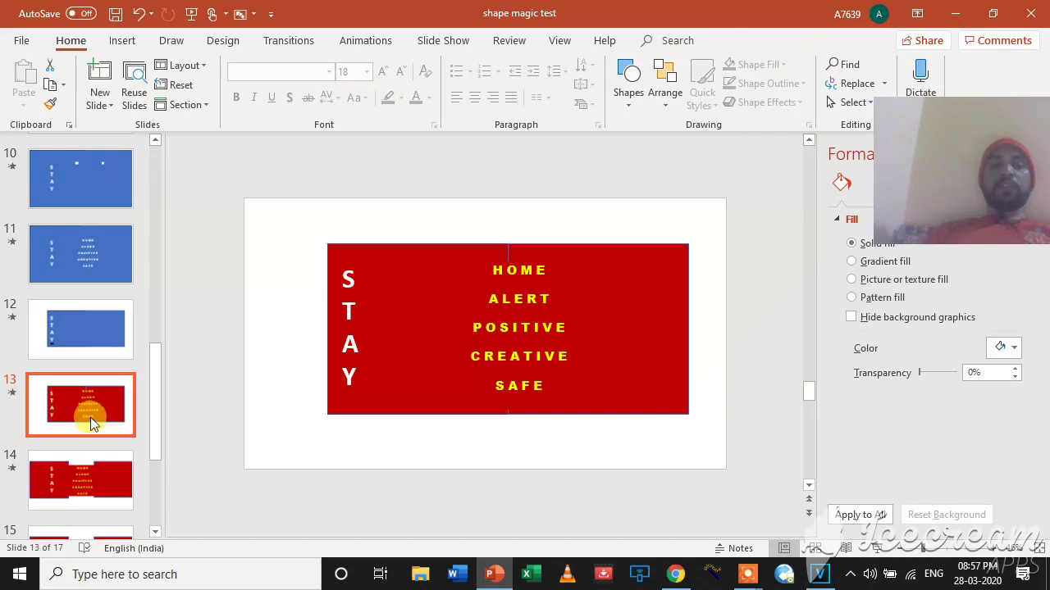
left_click(68, 336)
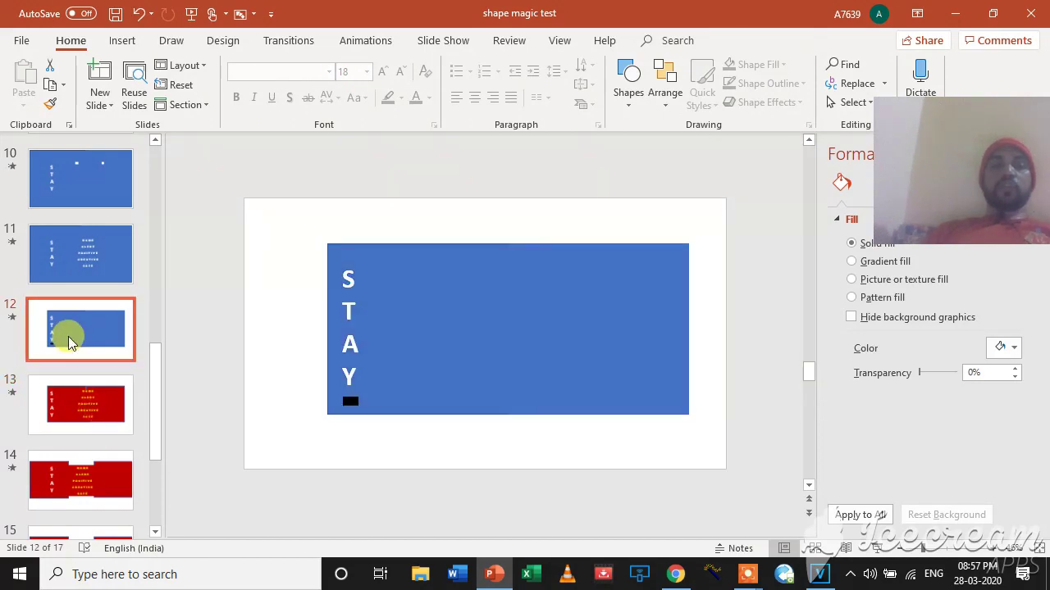
Stretch slide 12's small black shape into a long bar and enlarge its text five times.
left_click(348, 402)
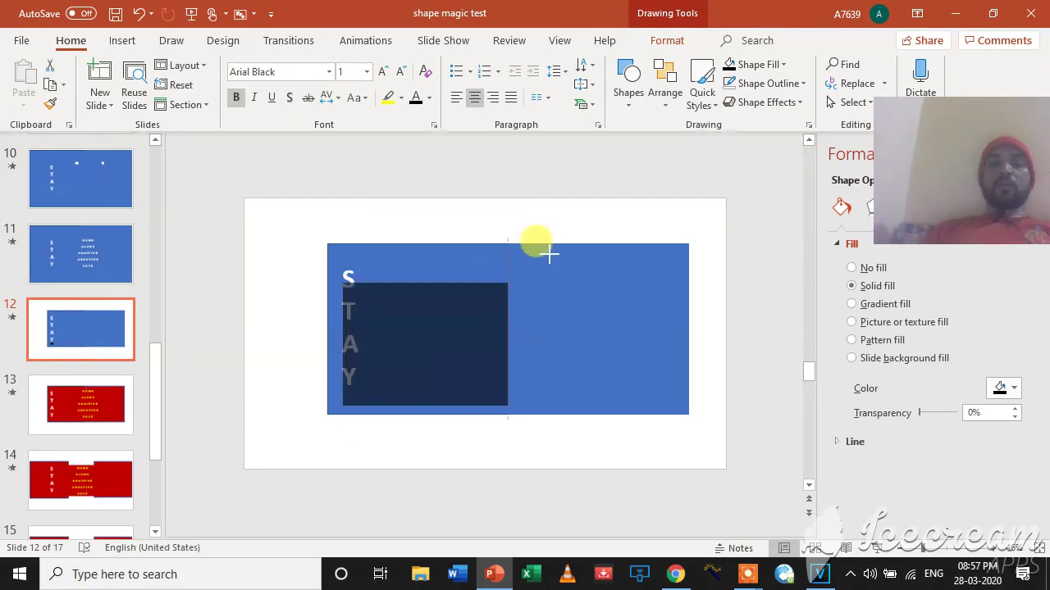
left_click_drag(359, 397, 552, 236)
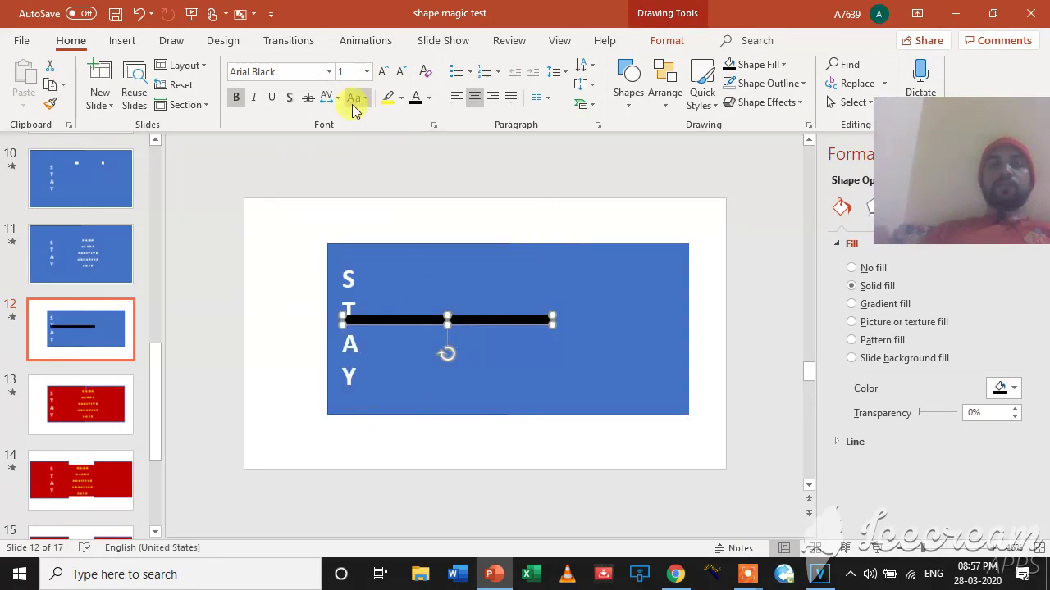
left_click(381, 73)
left_click(382, 74)
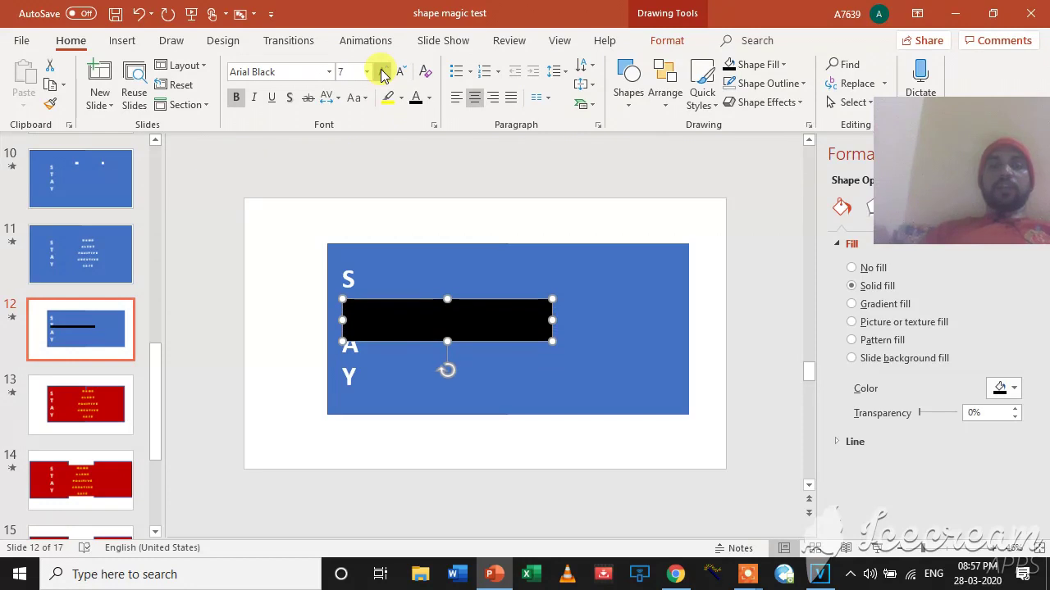
left_click(381, 73)
left_click(381, 74)
left_click(381, 74)
left_click(382, 73)
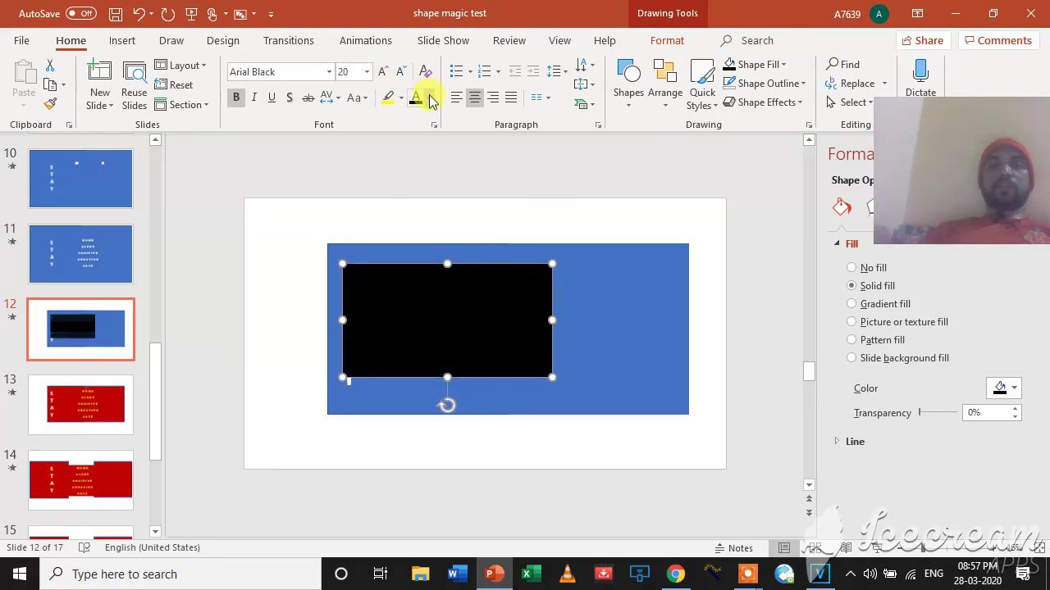
Shrink the black shape's text size back down, then move to red slide 13.
left_click(430, 99)
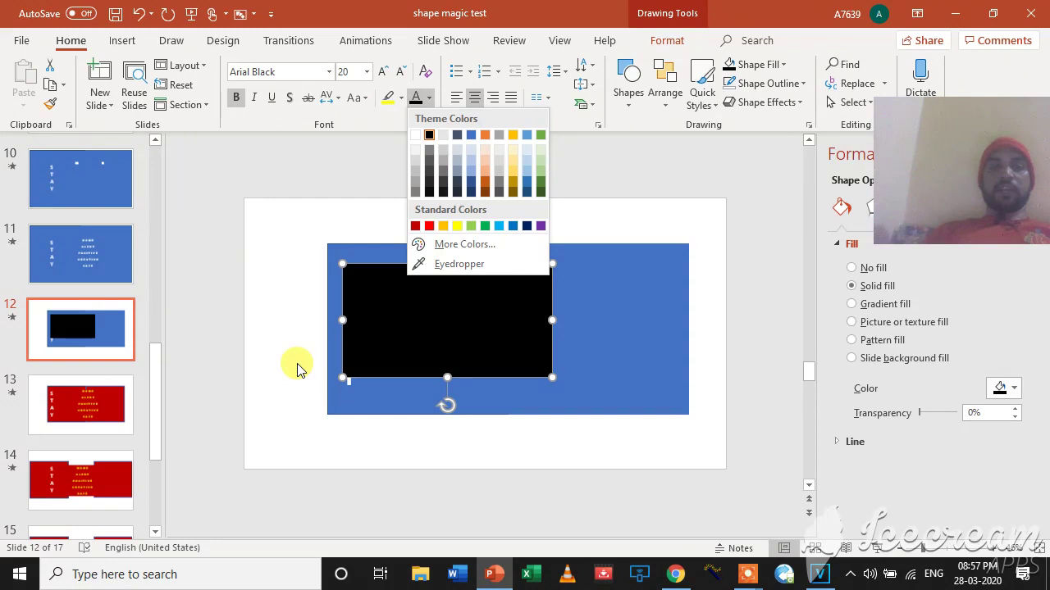
key("Escape")
key("ctrl+shift+comma")
key("ctrl+shift+comma")
key("ctrl+shift+comma")
key("ctrl+shift+comma")
key("ctrl+shift+comma")
key("ctrl+shift+comma")
key("ctrl+shift+comma")
key("ctrl+shift+comma")
key("ctrl+shift+comma")
key("ctrl+shift+comma")
key("ctrl+shift+comma")
key("ctrl+shift+comma")
key("ctrl+shift+comma")
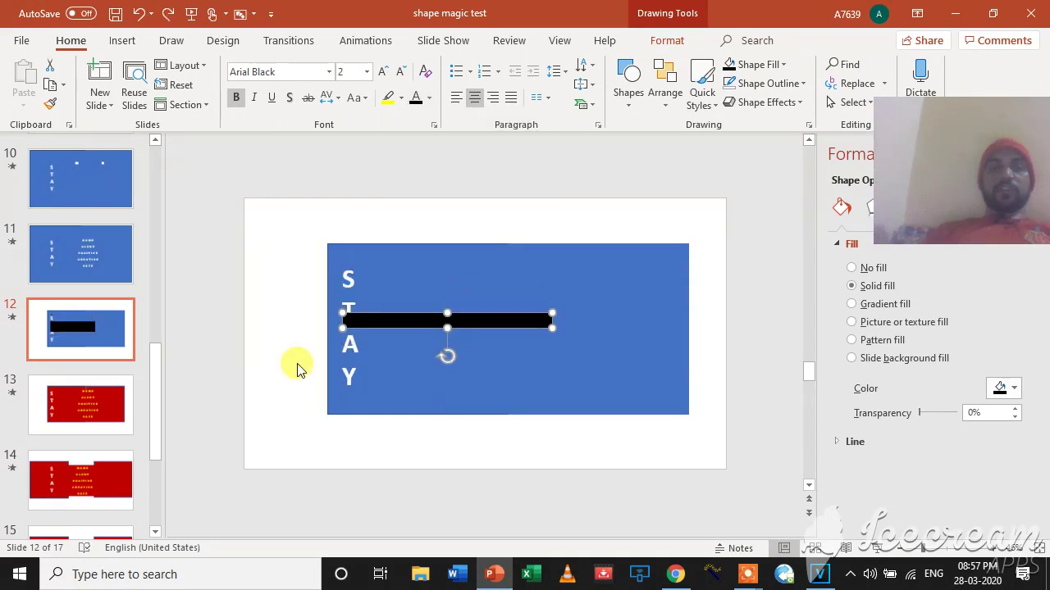
key("ctrl+shift+comma")
left_click(78, 410)
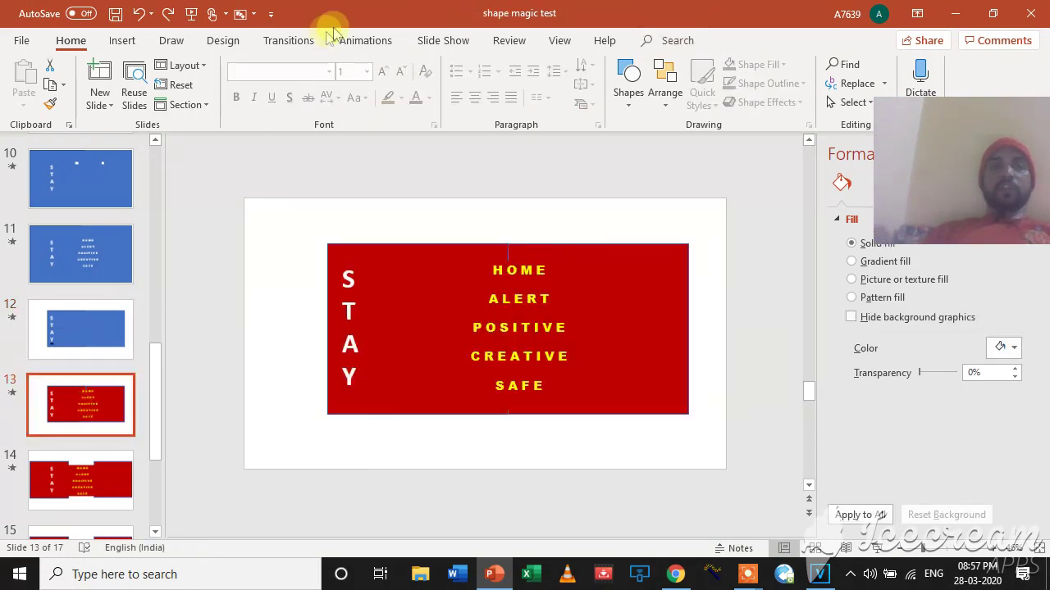
Apply the Morph transition to slide 13.
left_click(297, 41)
left_click(159, 78)
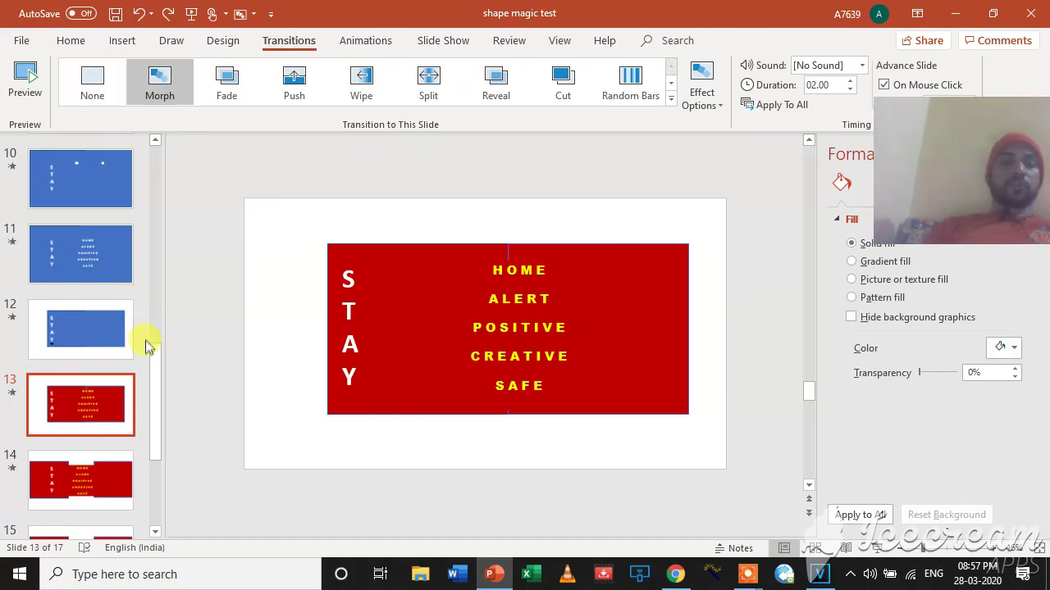
scroll(158, 368, "down", 2)
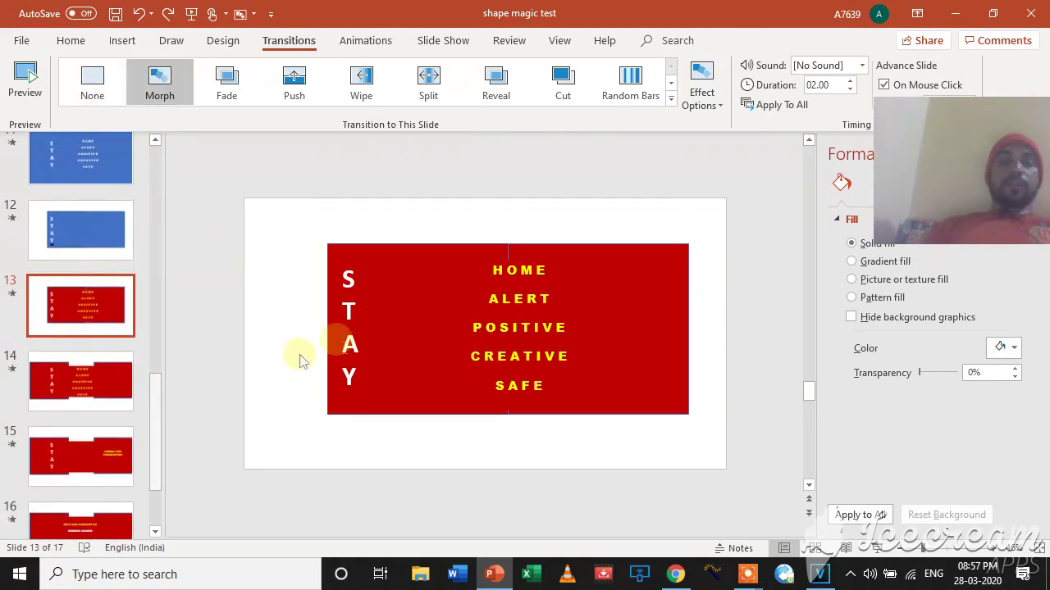
Move slide 13's inner HOME/ALERT text box left, checking slide 14's layout for reference.
left_click(438, 289)
left_click(591, 287)
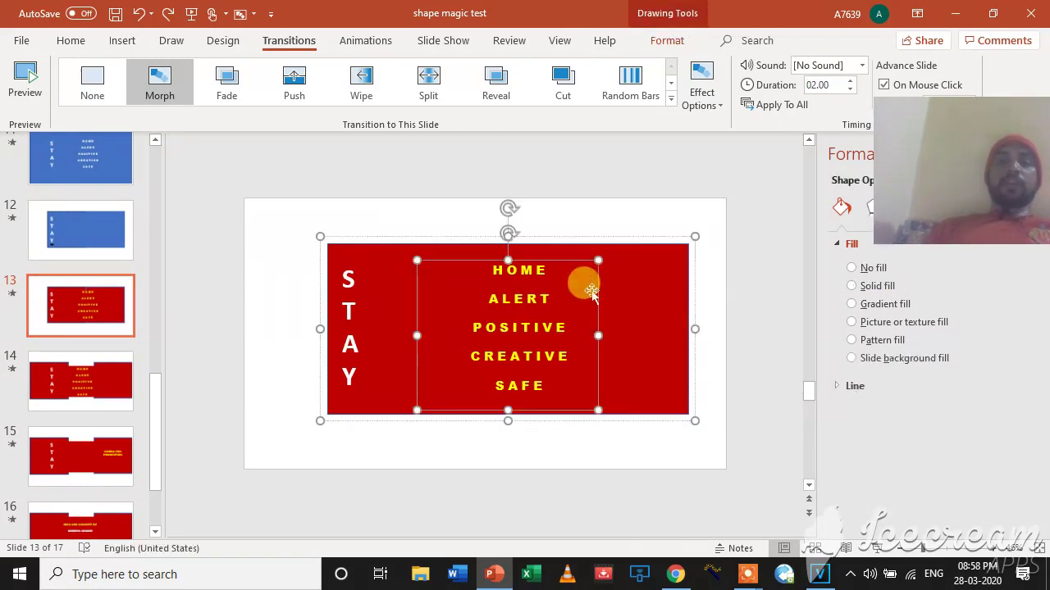
left_click_drag(622, 287, 386, 293)
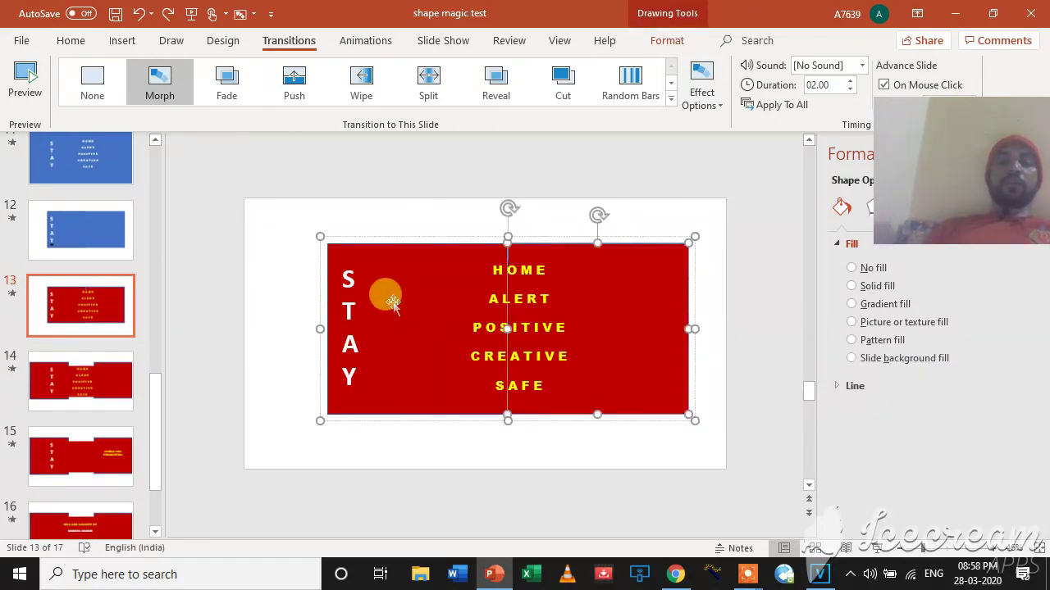
left_click(89, 387)
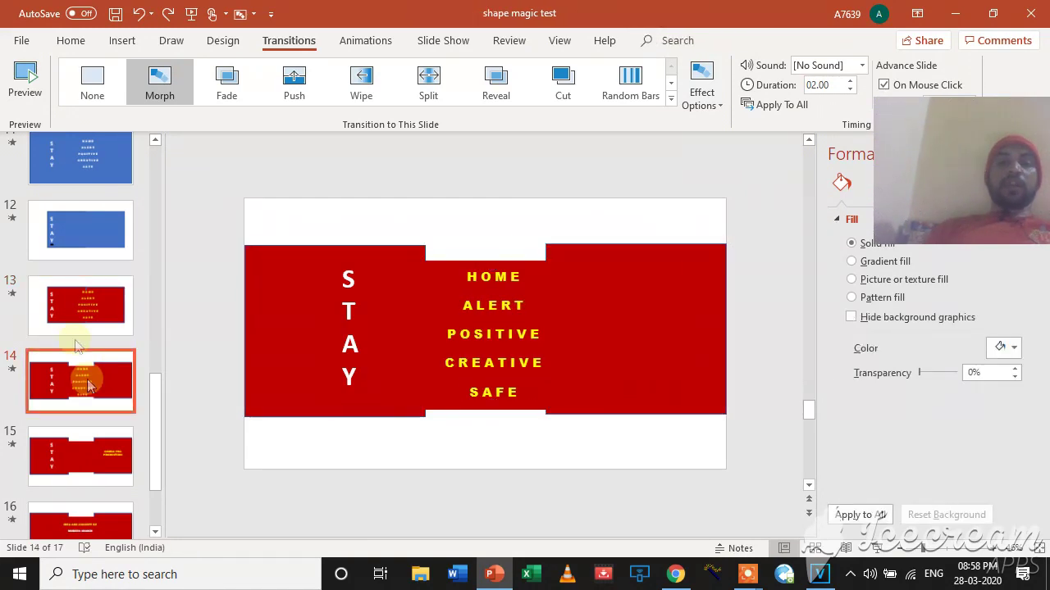
left_click(65, 310)
Shift the STAY red shape left and the right red shape right, then compare with slide 14.
left_click(377, 299)
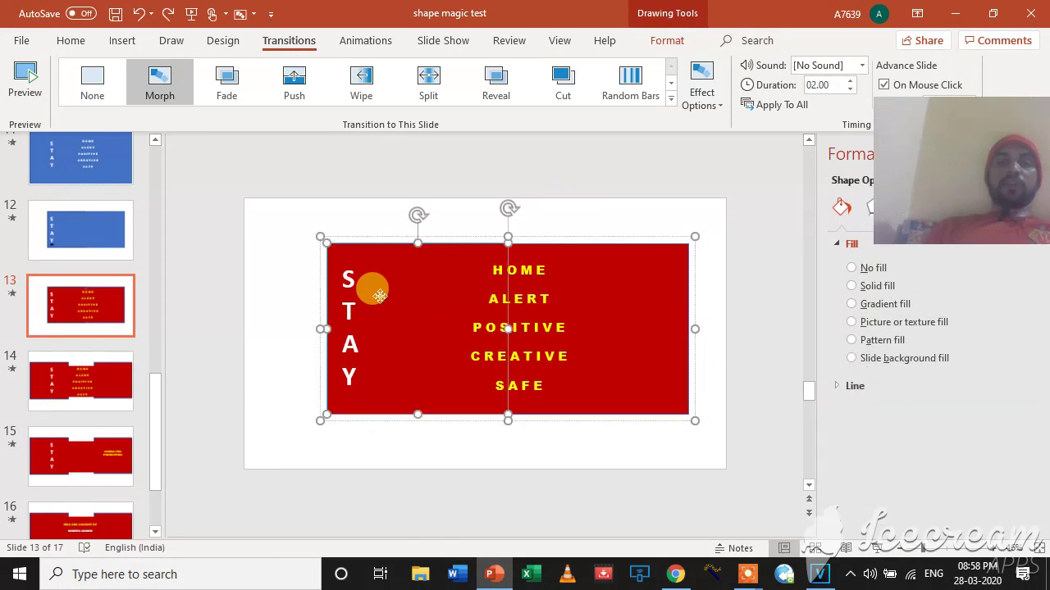
left_click_drag(380, 295, 310, 291)
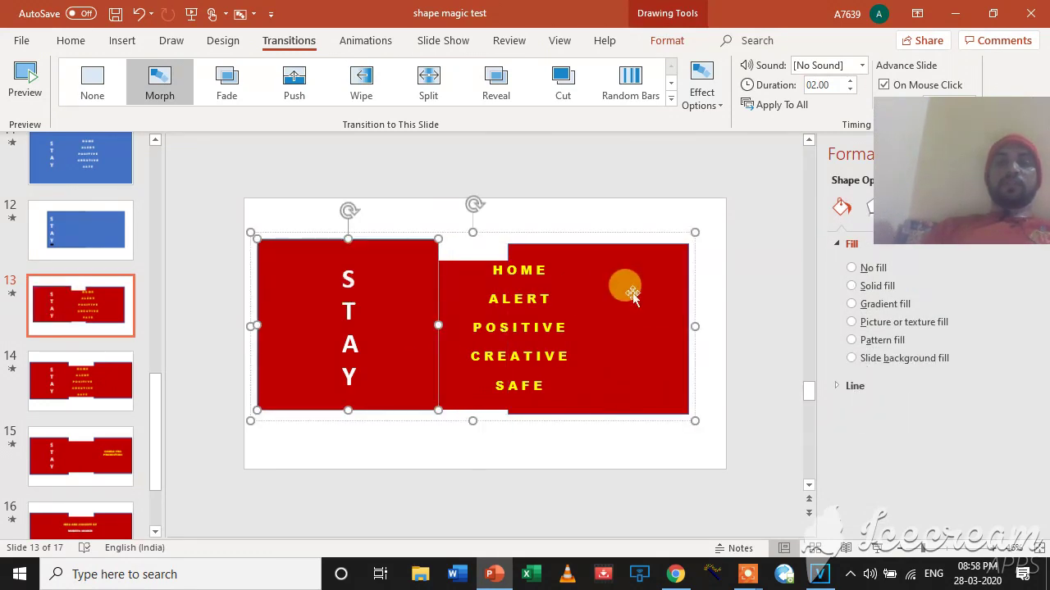
left_click_drag(632, 297, 665, 293)
left_click(489, 304)
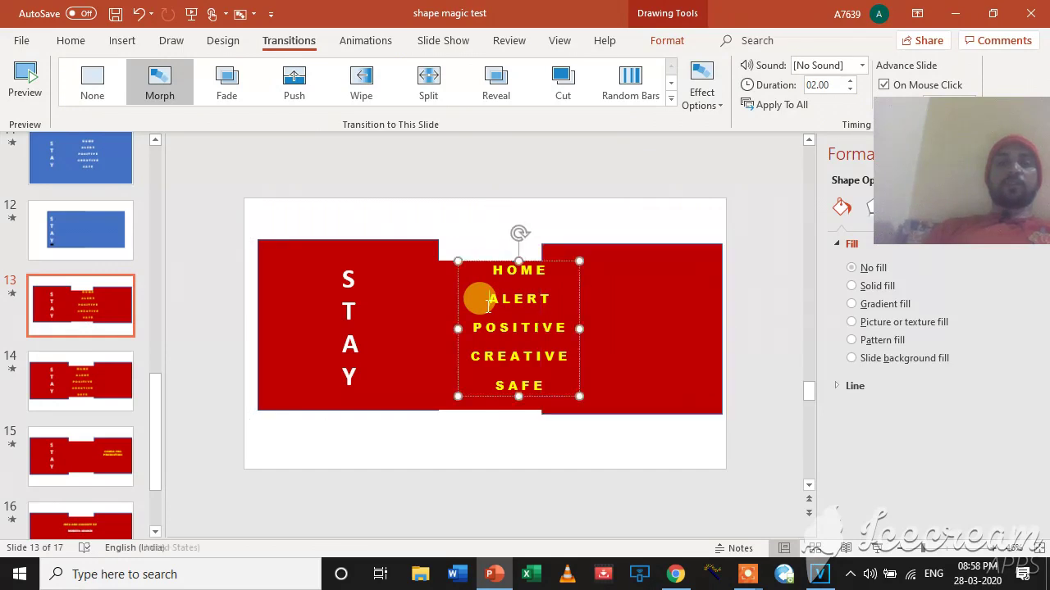
left_click(82, 375)
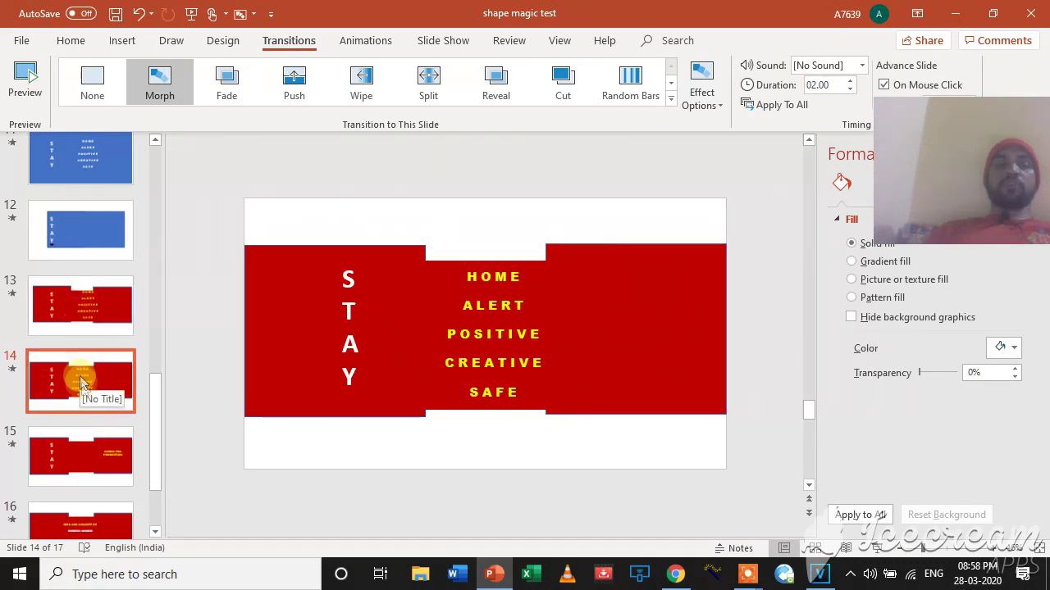
Set slide 15's COMBO PRO PRODUCTION Morph transition to animate by Characters.
left_click(85, 444)
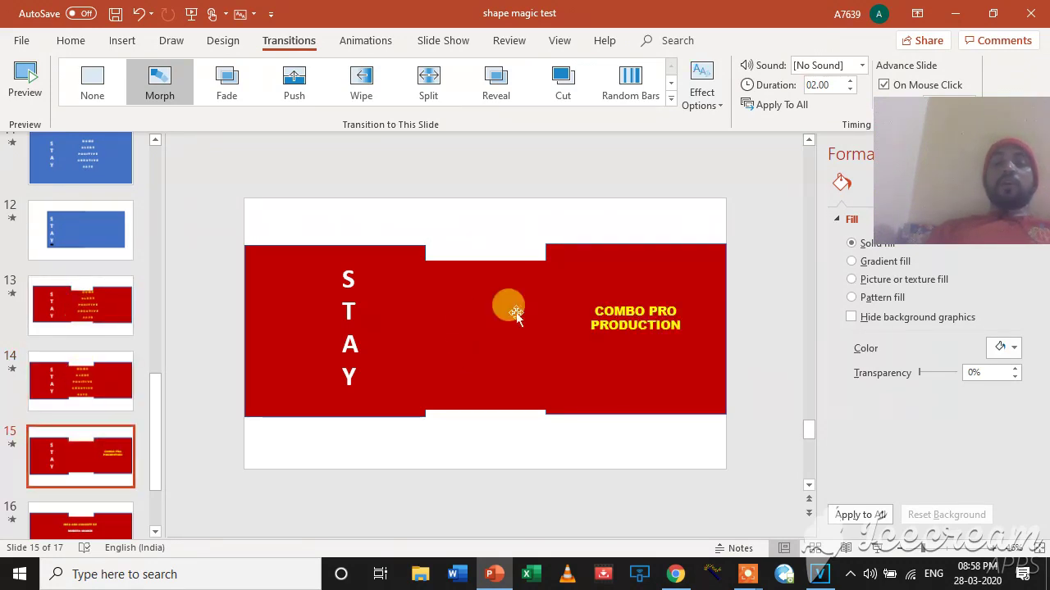
left_click(88, 376)
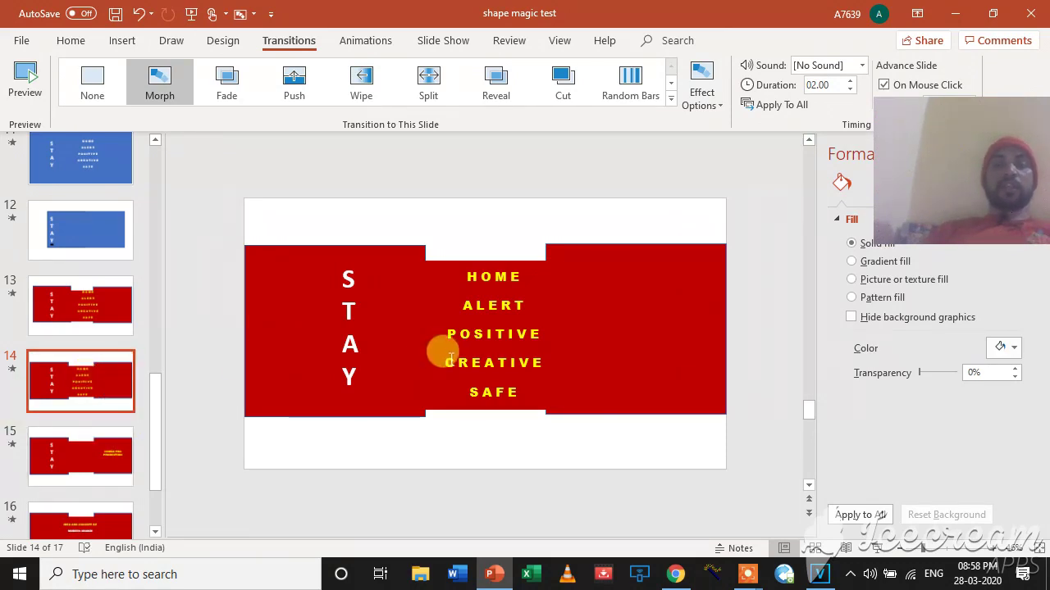
left_click(105, 461)
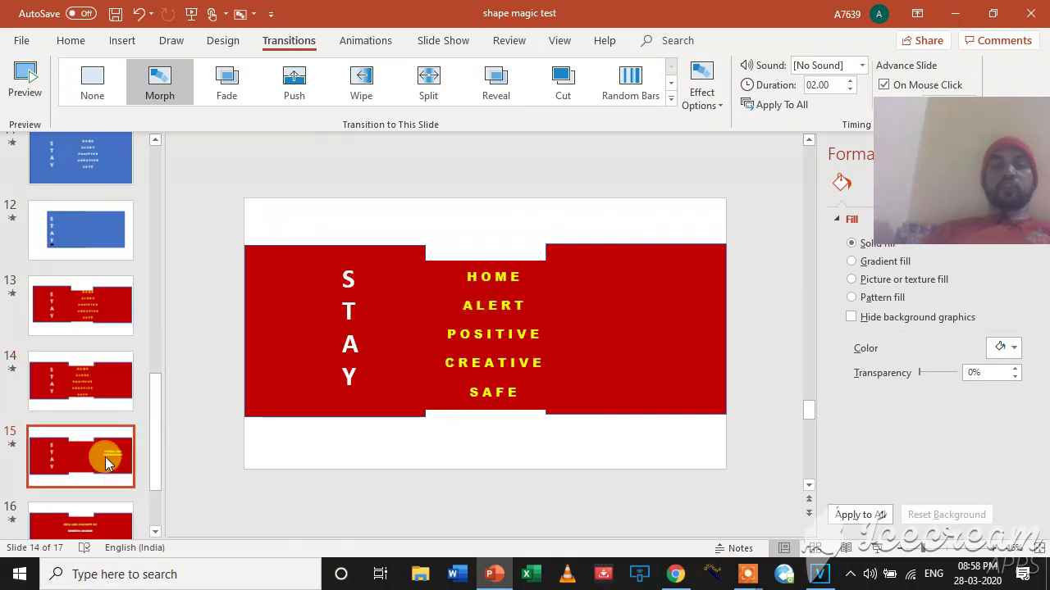
left_click(641, 298)
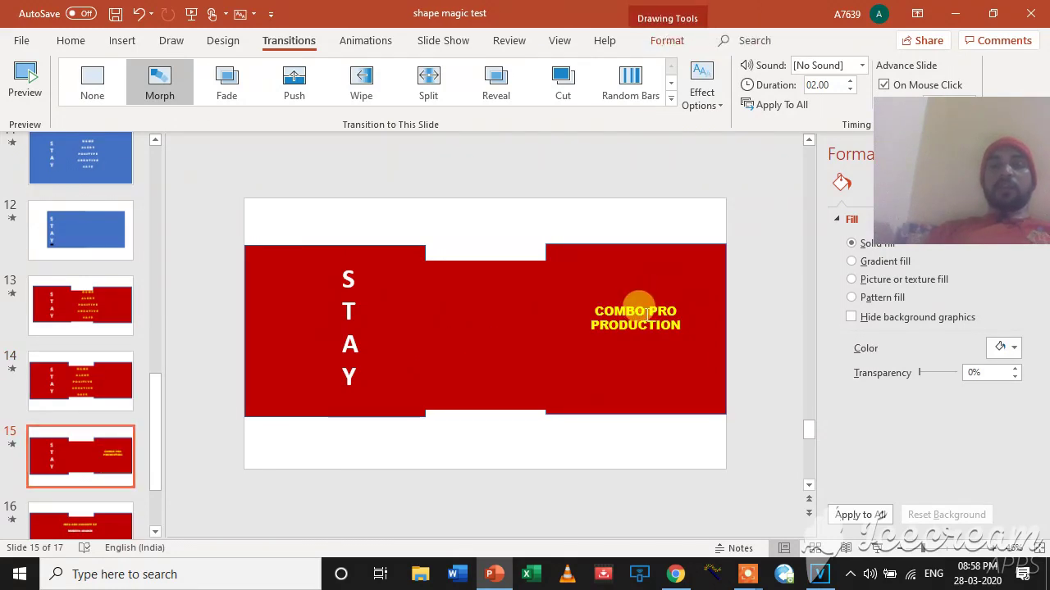
left_click(56, 368)
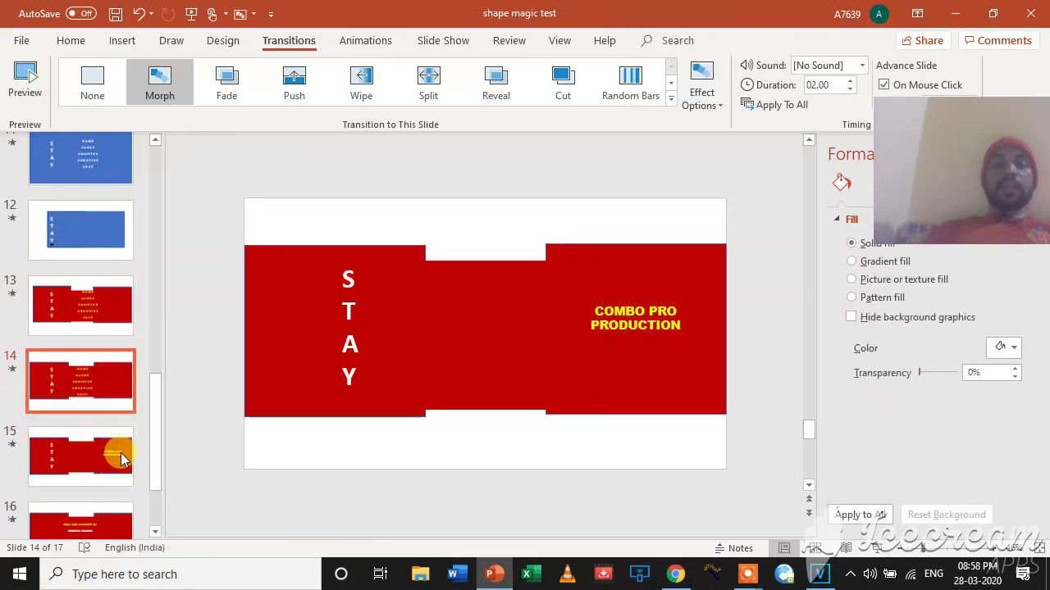
left_click(121, 452)
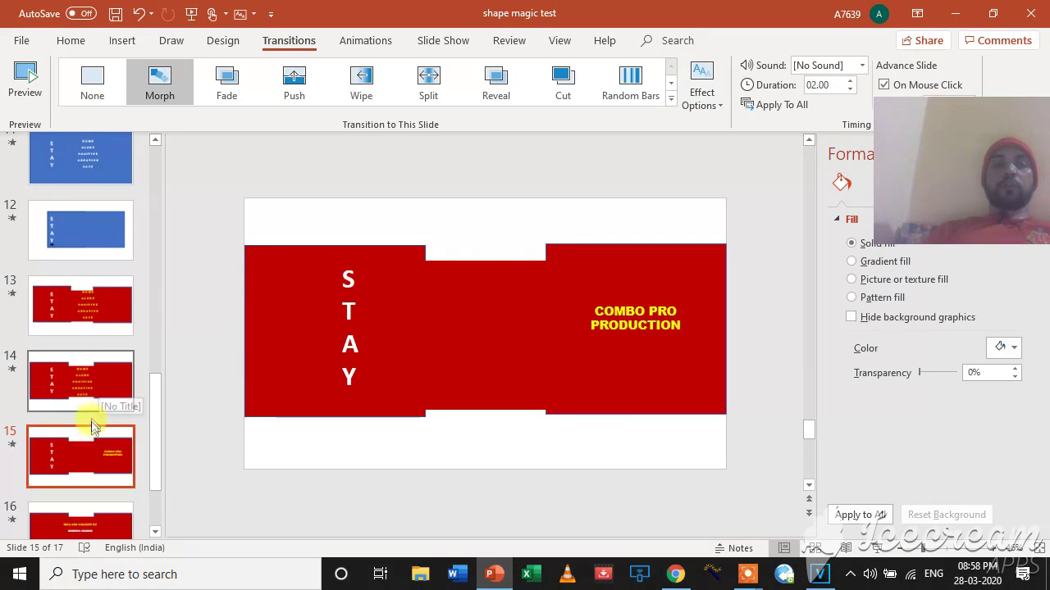
left_click(702, 89)
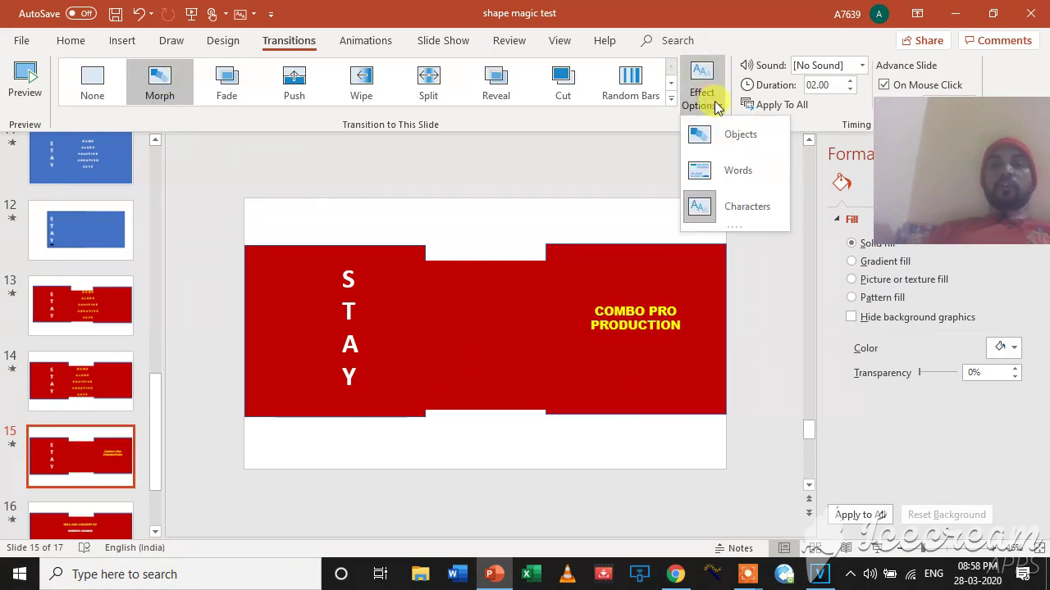
left_click(733, 212)
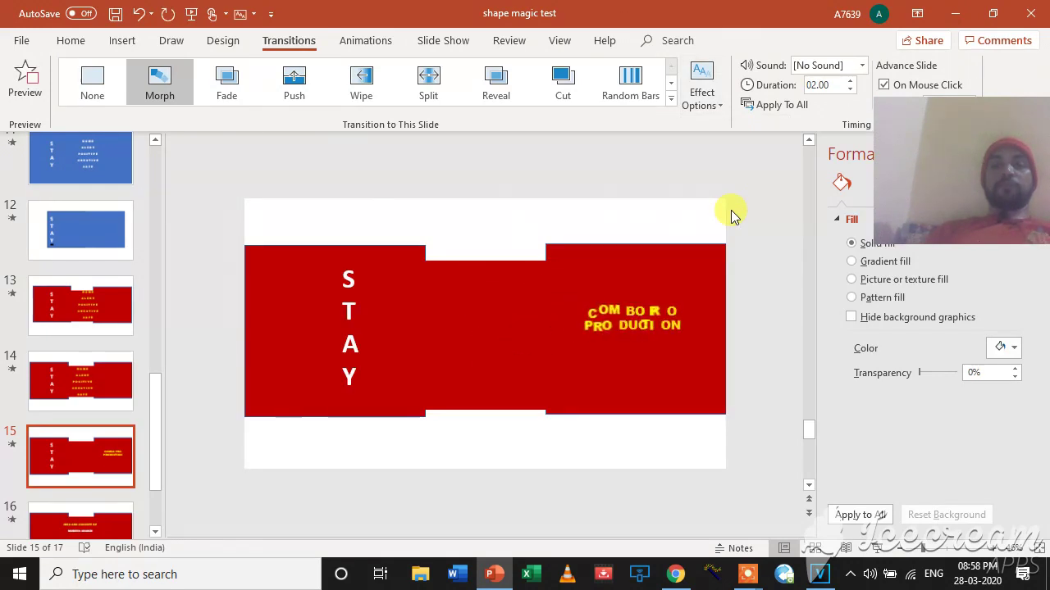
Set the credits slide 16's Morph transition to animate by Characters.
left_click(55, 525)
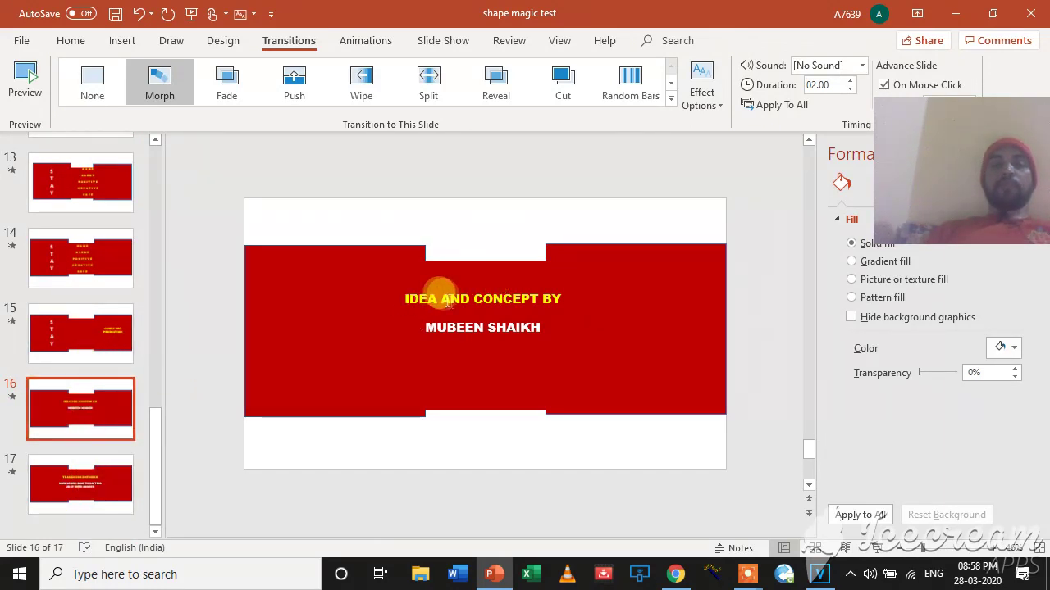
left_click(105, 343)
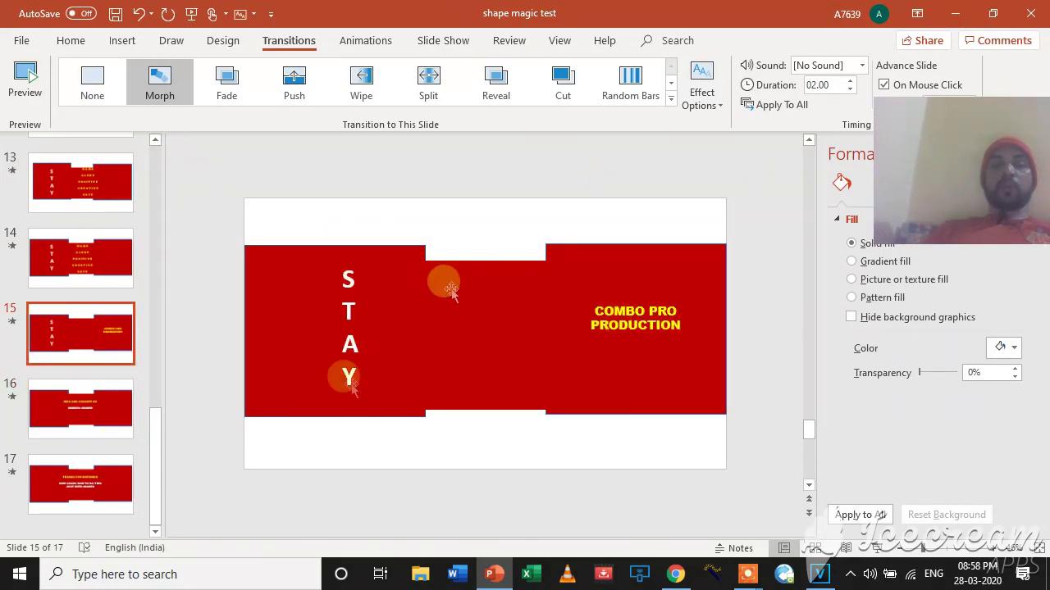
left_click(94, 476)
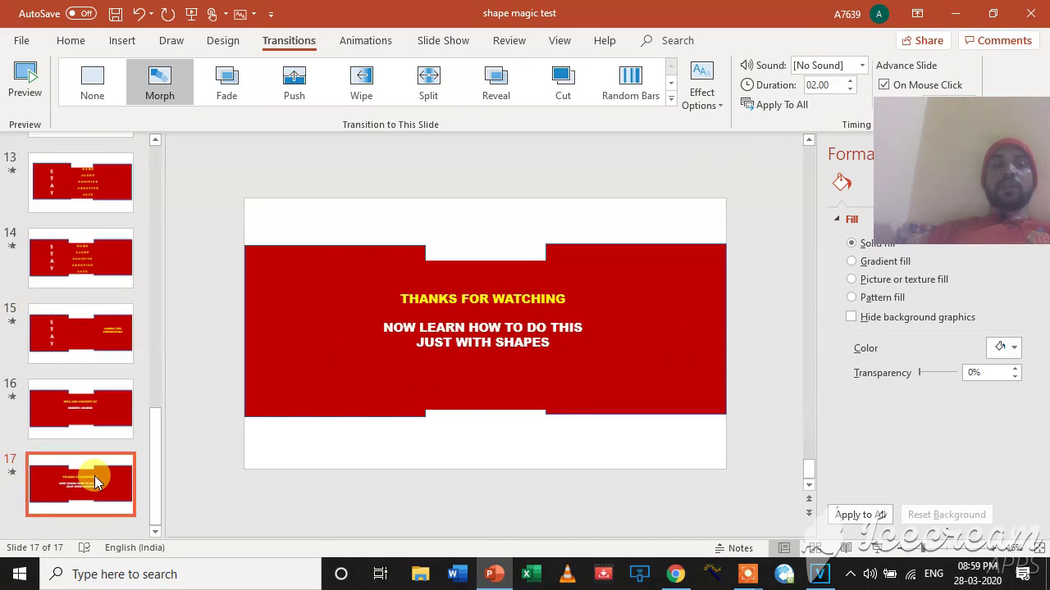
left_click(101, 406)
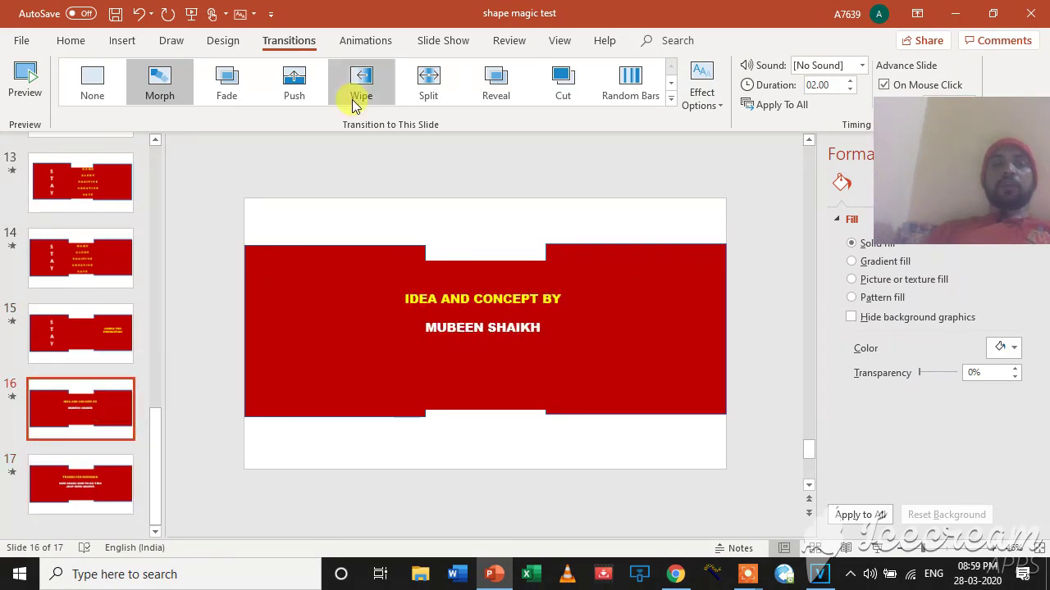
left_click(712, 105)
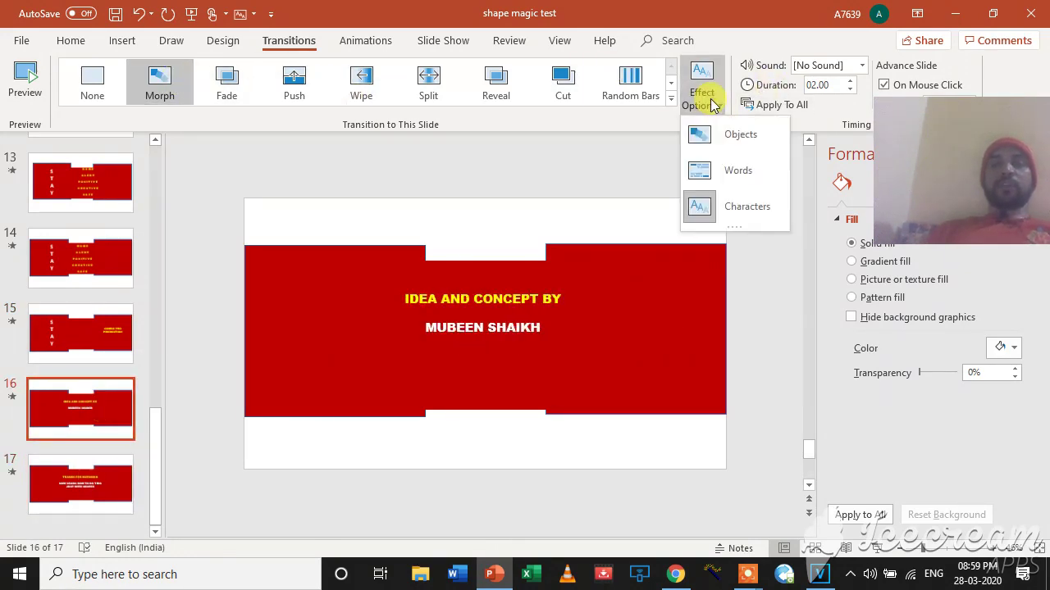
left_click(717, 207)
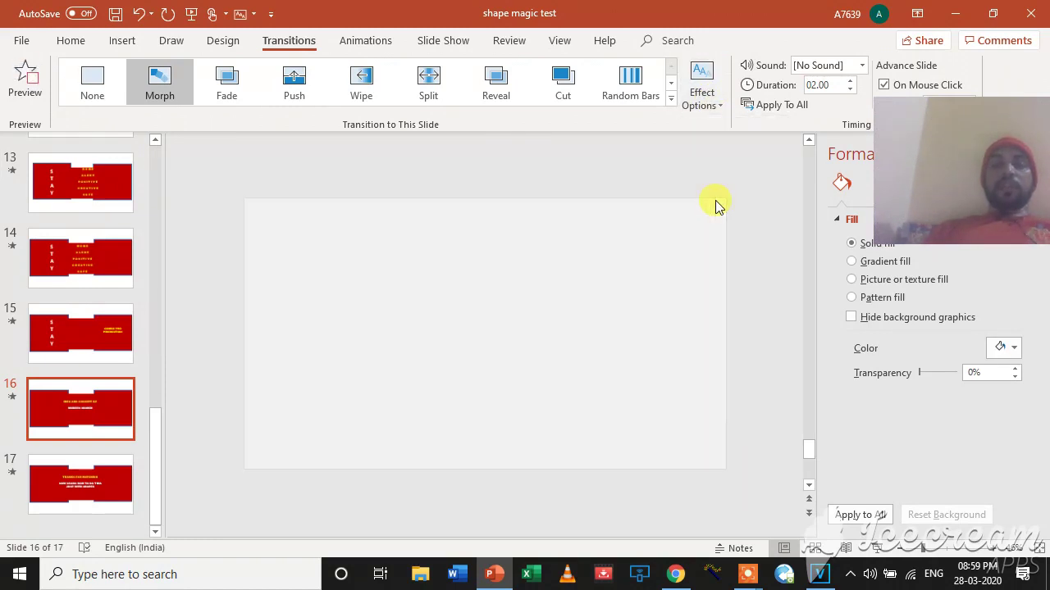
Set the THANKS FOR WATCHING slide 17's Morph transition to Characters.
left_click(77, 484)
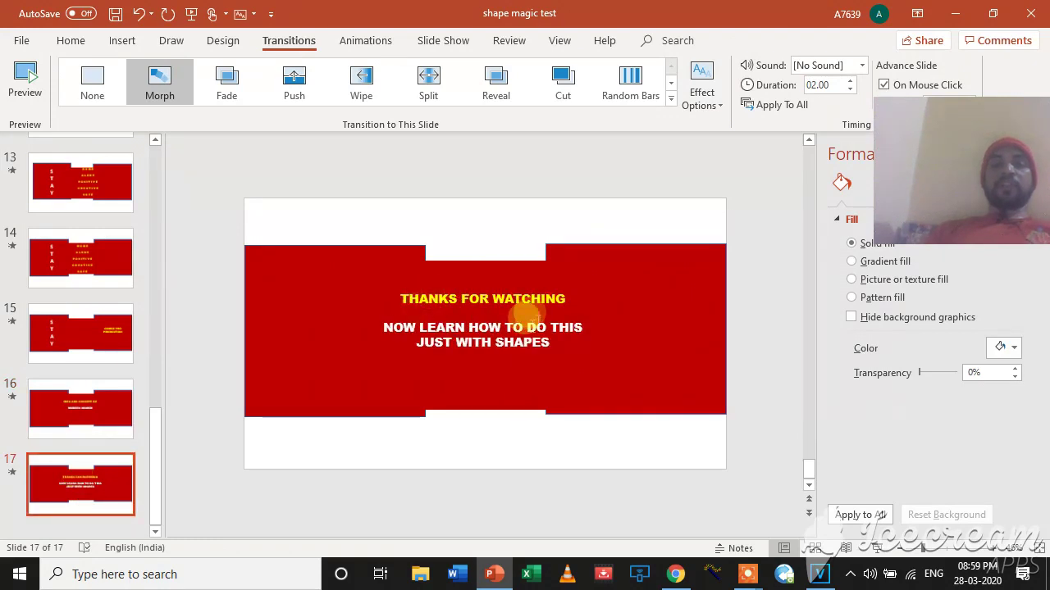
left_click(698, 96)
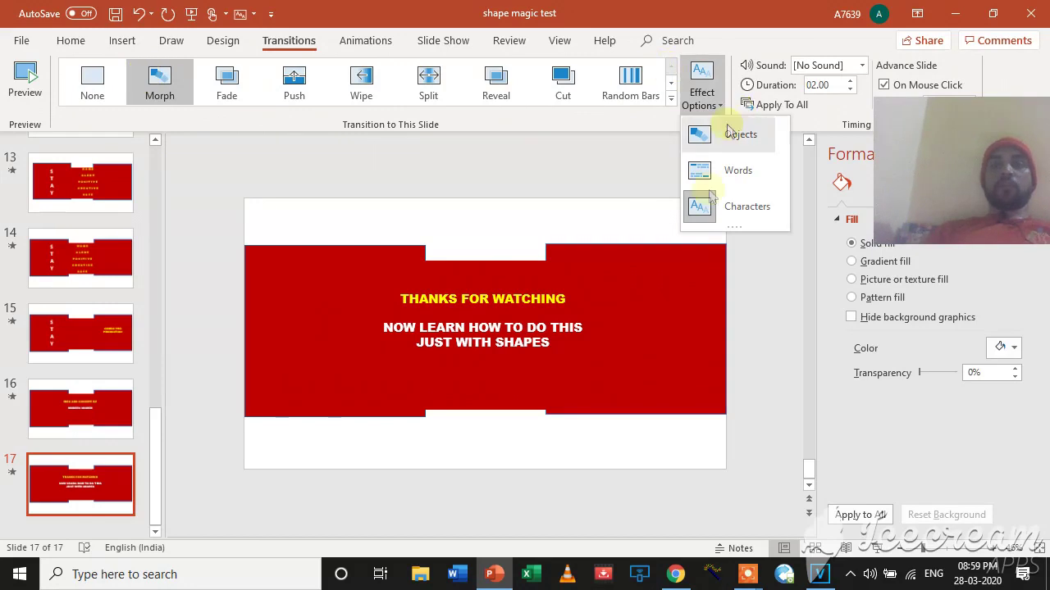
left_click(732, 210)
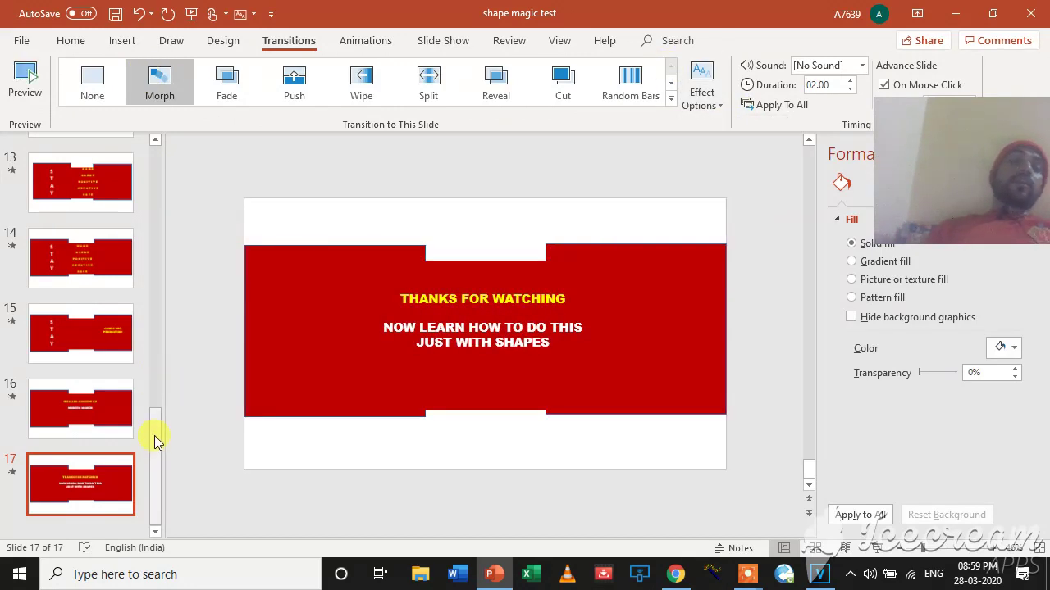
left_click_drag(154, 435, 147, 146)
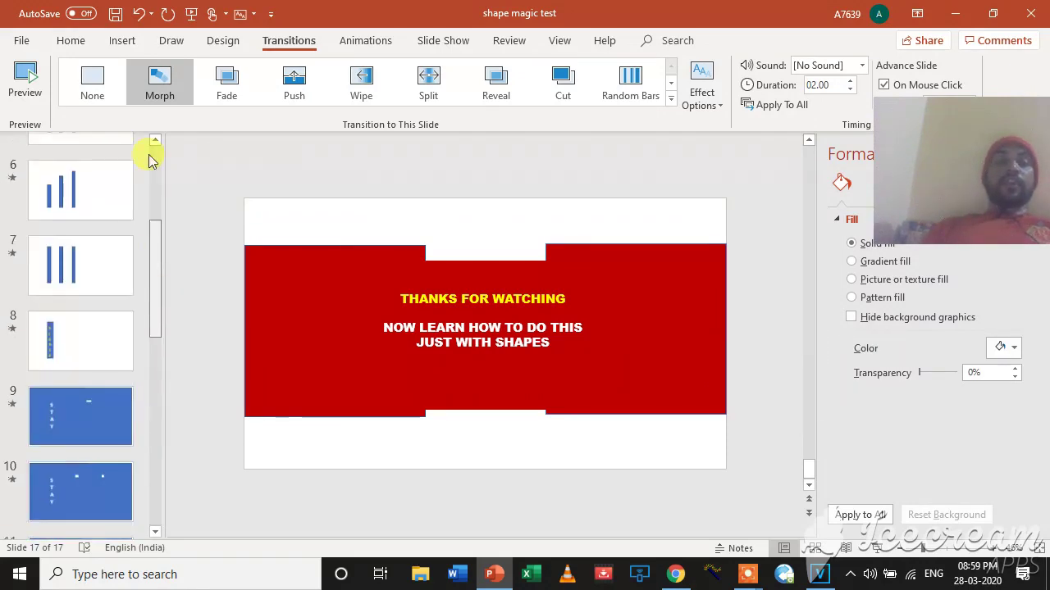
Preview slides 1 through 5 in order, ending on the three labelled blue bars.
left_click(80, 186)
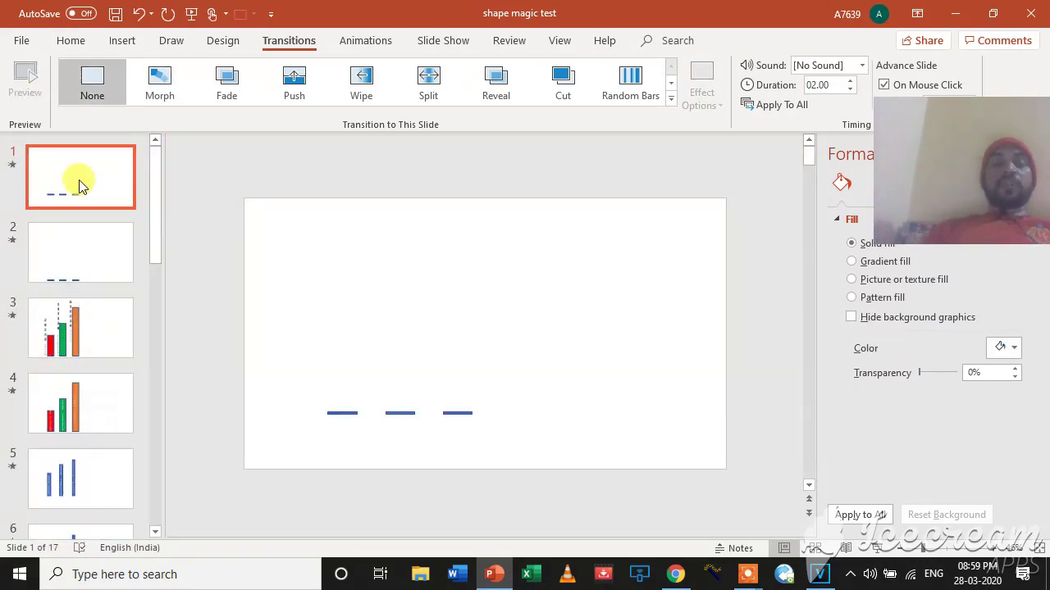
left_click(98, 250)
left_click(84, 322)
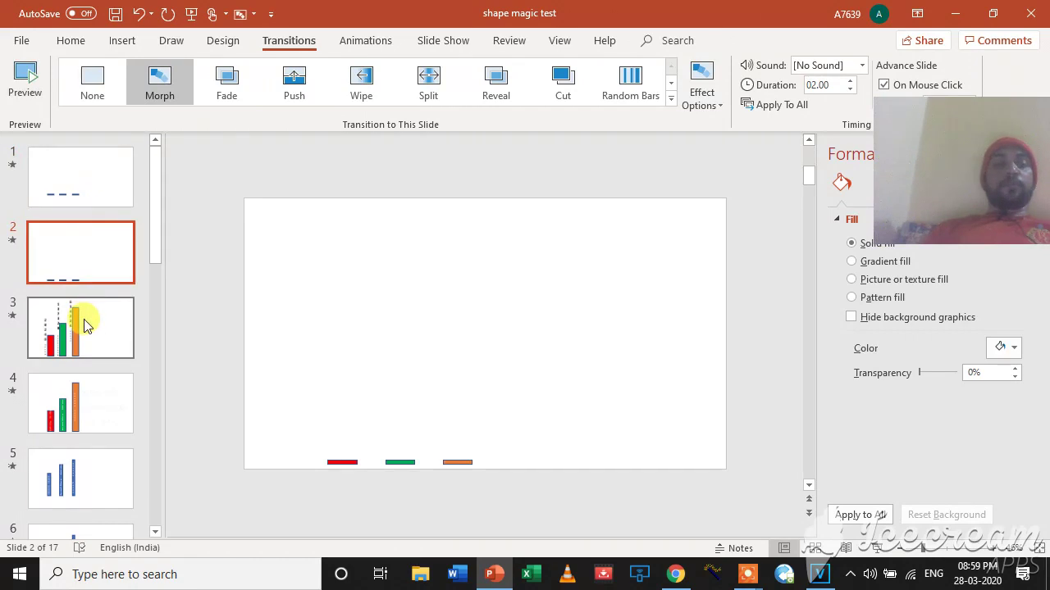
left_click(82, 396)
left_click(87, 459)
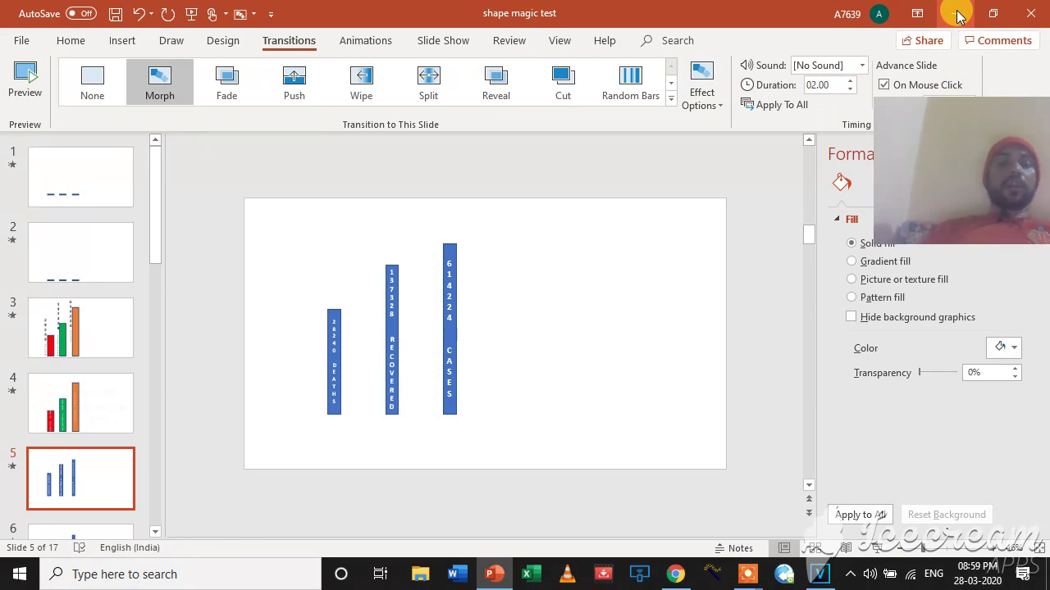
Dismiss the taskbar window previews and restore the presentation window.
mouse_move(753, 578)
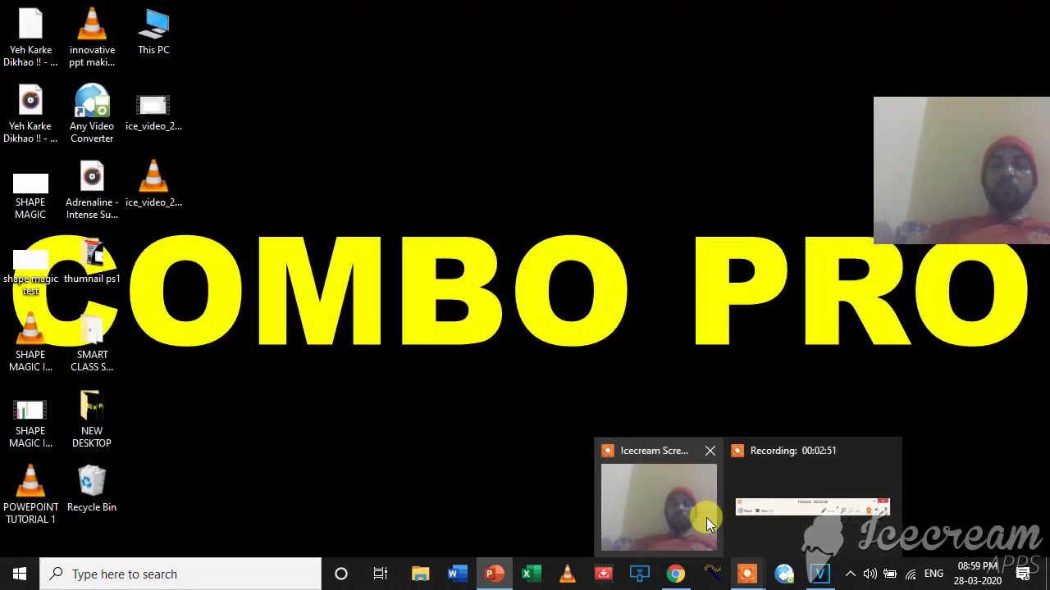
left_click(706, 517)
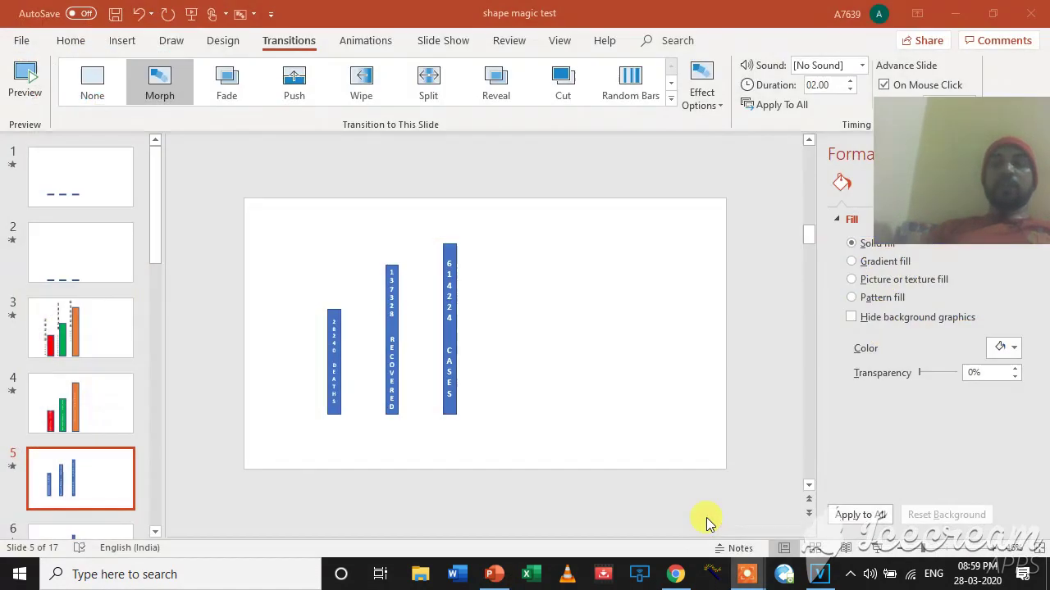
mouse_move(746, 571)
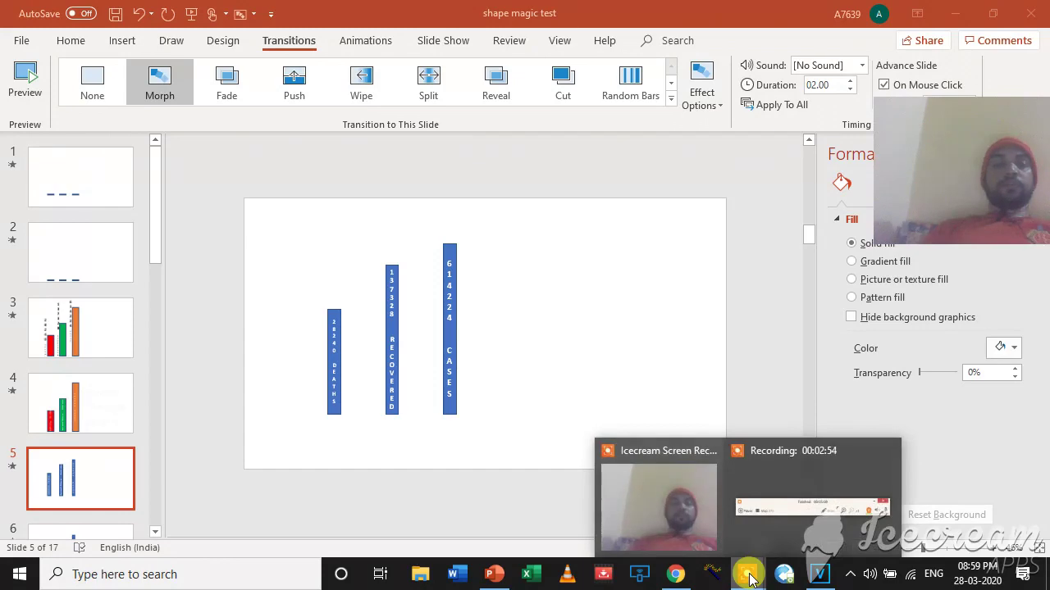
mouse_move(771, 514)
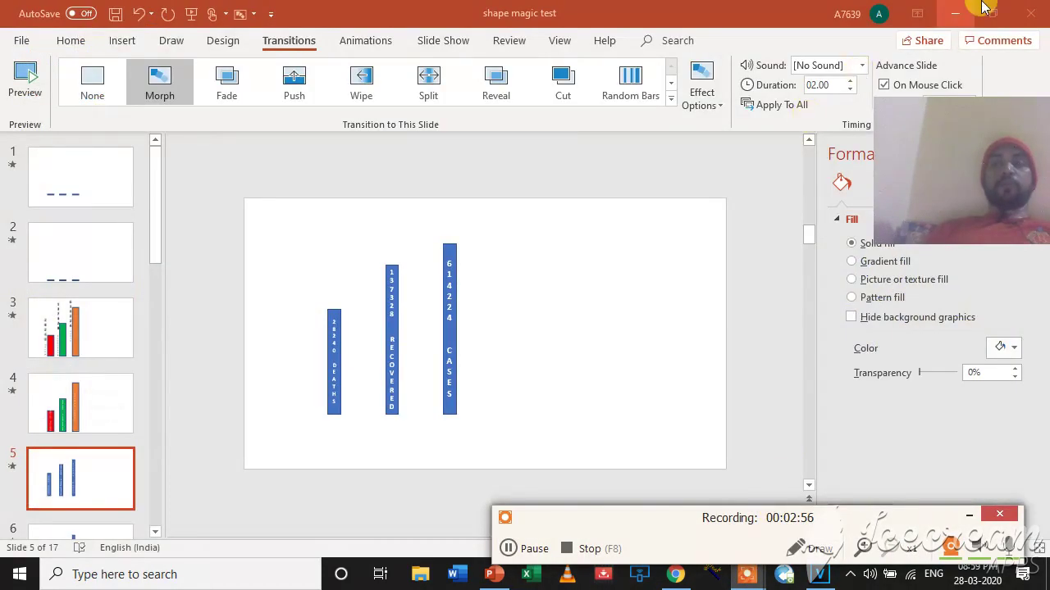
Minimize PowerPoint to reveal the desktop with the COMBO PRO wallpaper.
left_click(964, 15)
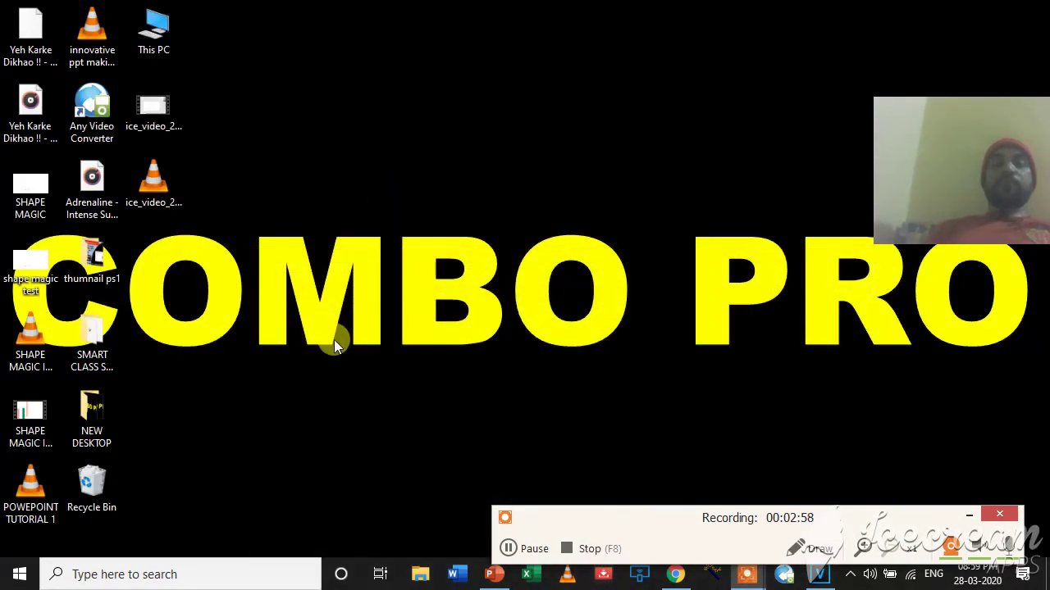